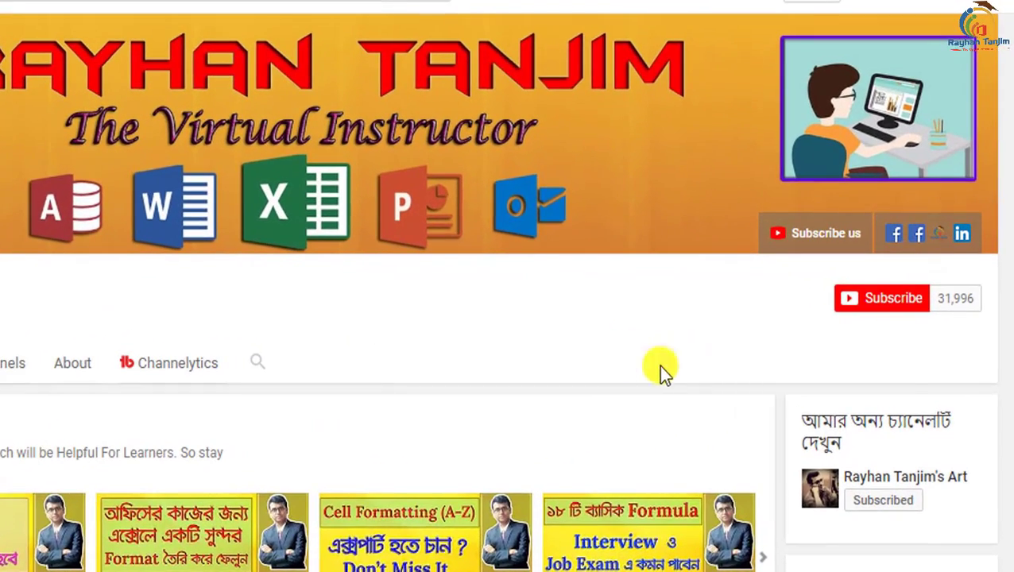
Subscribe to the Office tutorial channel with All notifications enabled
click(894, 299)
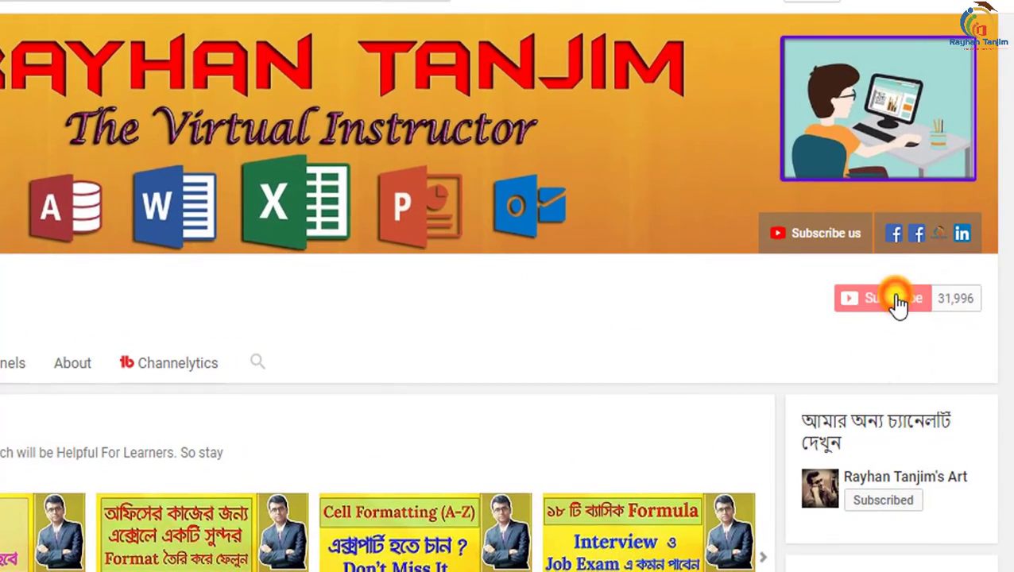
click(916, 299)
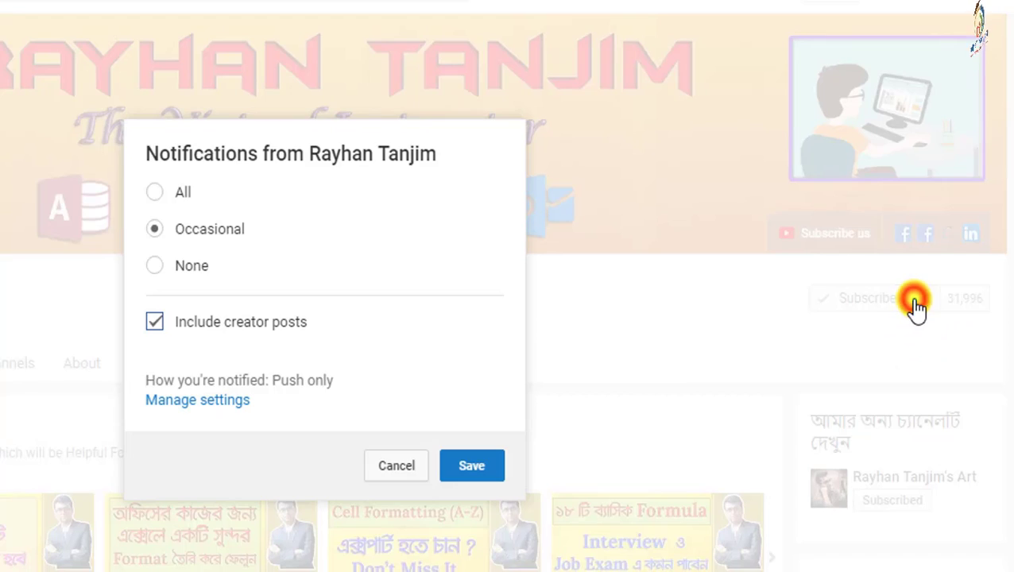
click(155, 193)
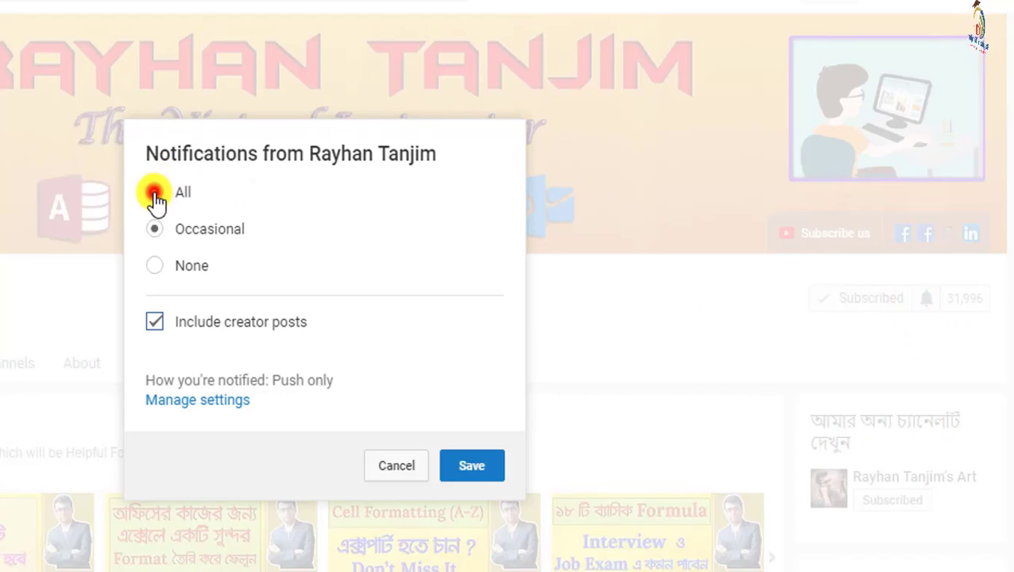
click(474, 467)
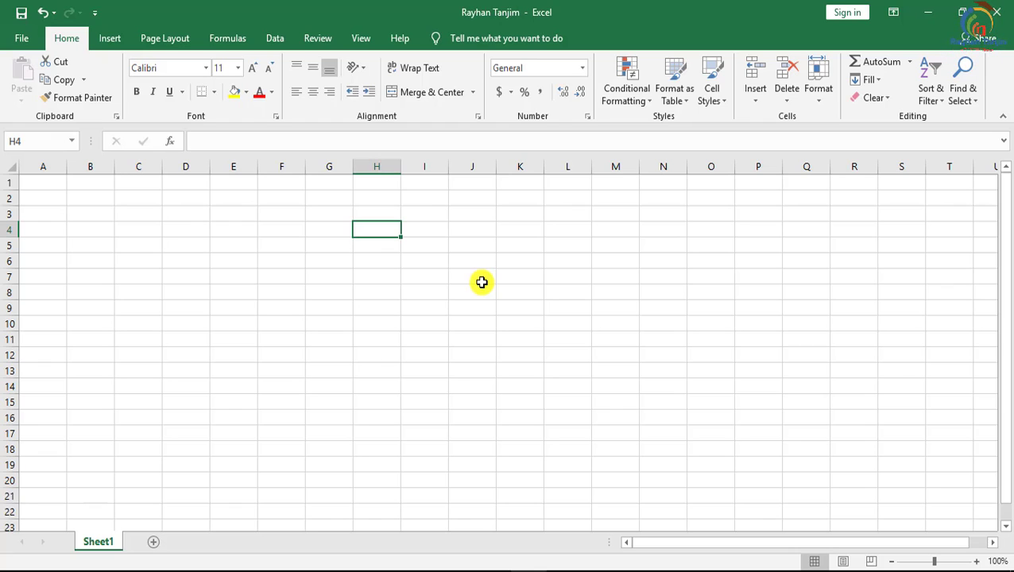
Enter three sample first names down cells I5, I6 and I7
click(427, 247)
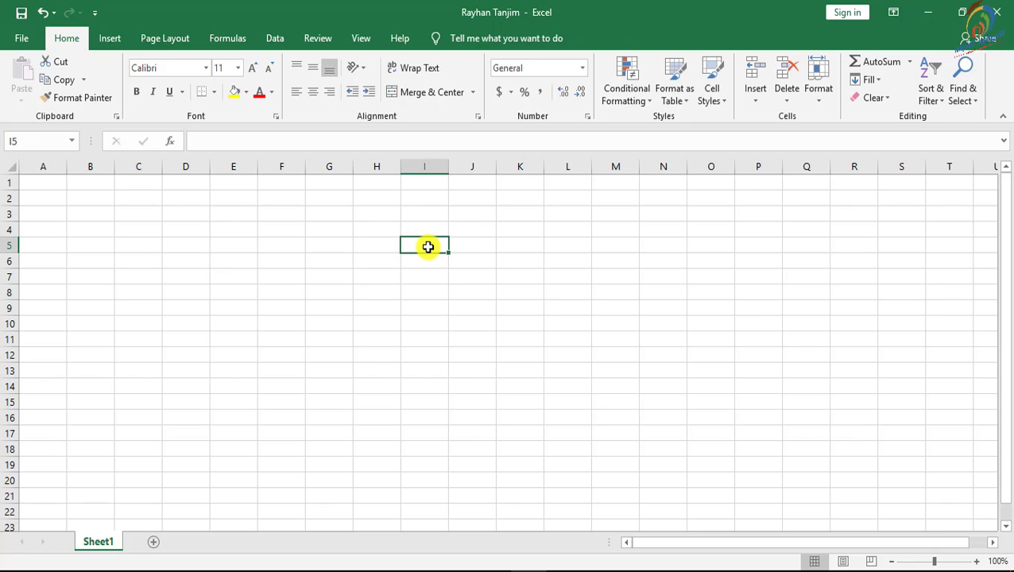
text(atif)
key(Return)
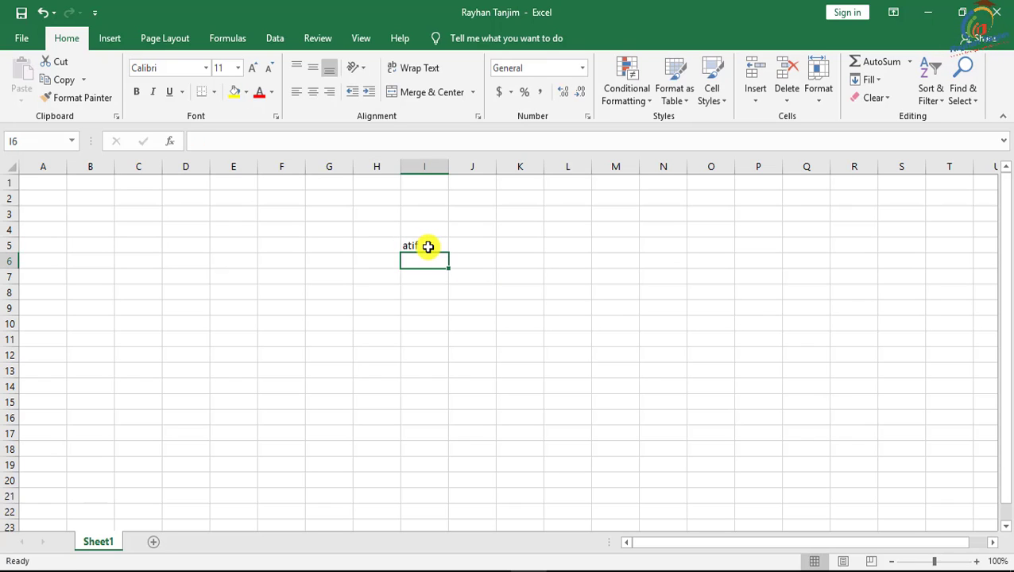
text(rabbe)
key(Return)
text(rana)
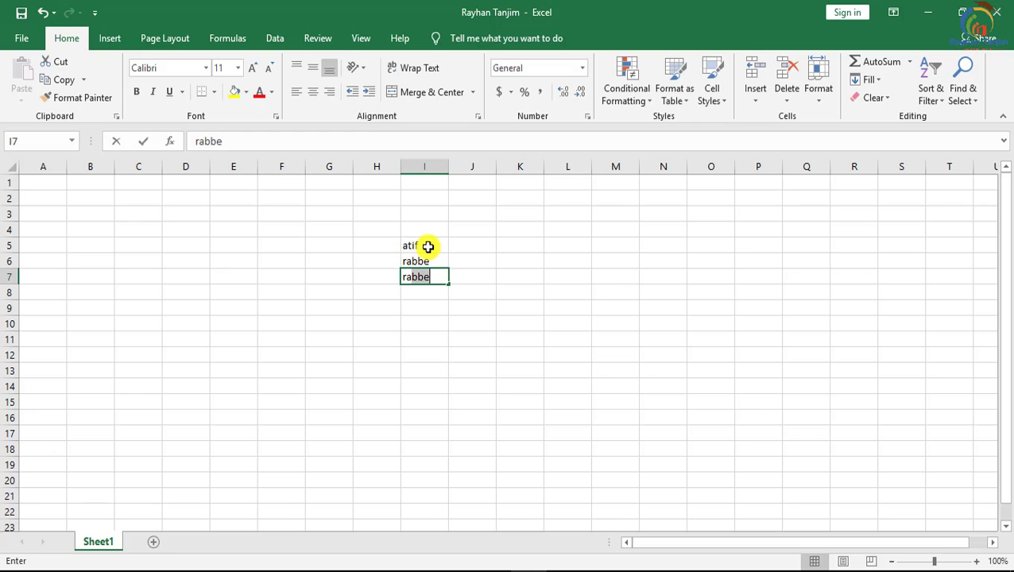
click(535, 249)
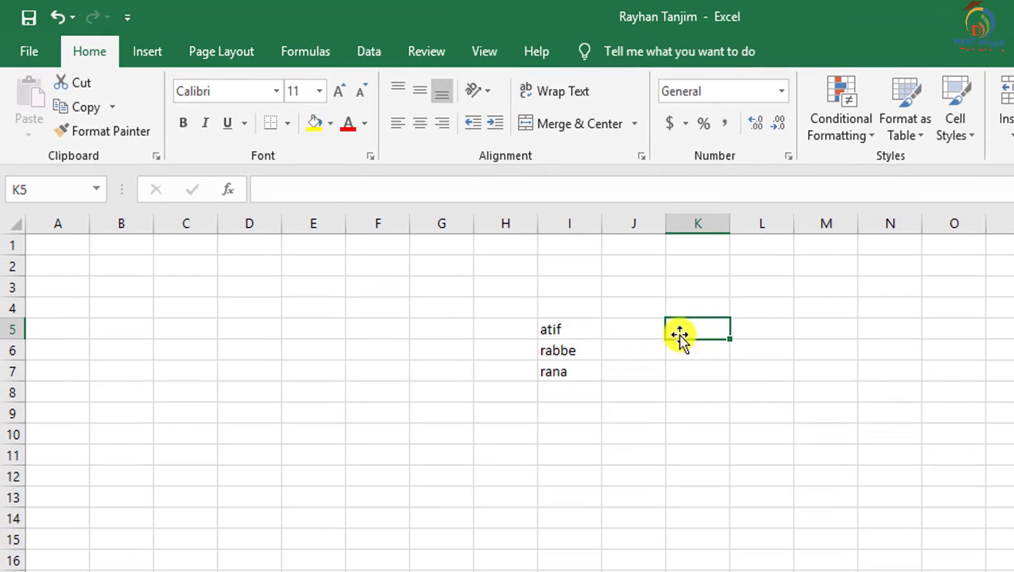
Give K5 a data-validation List dropdown sourced from =$I$5:$I$7
click(368, 51)
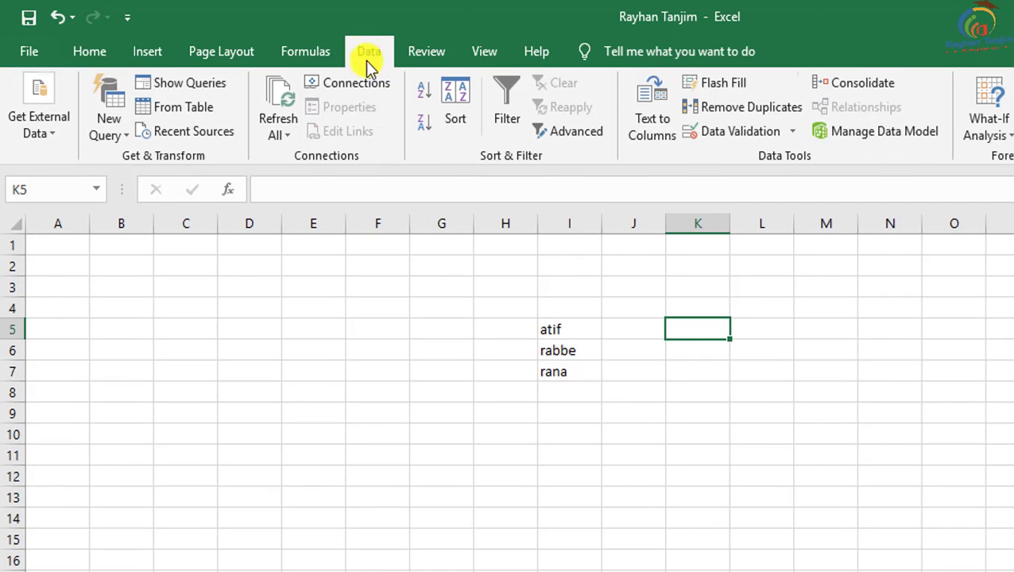
click(774, 131)
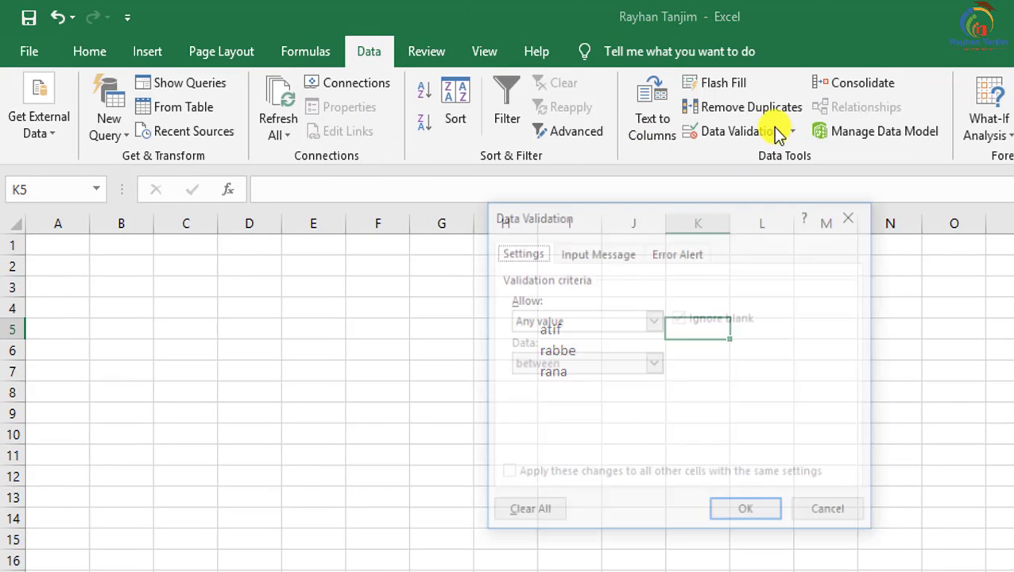
click(592, 320)
click(533, 394)
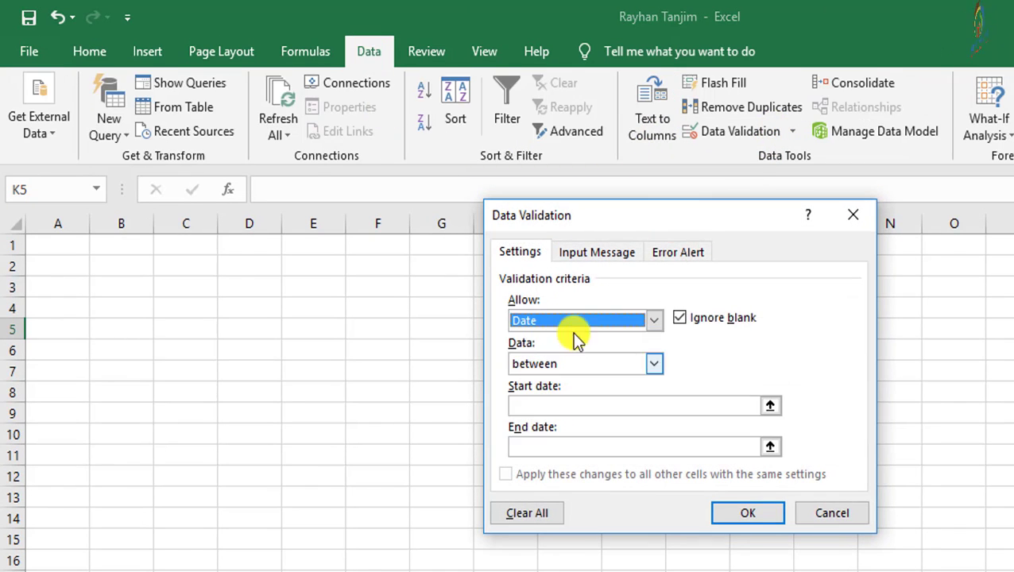
click(583, 322)
click(553, 381)
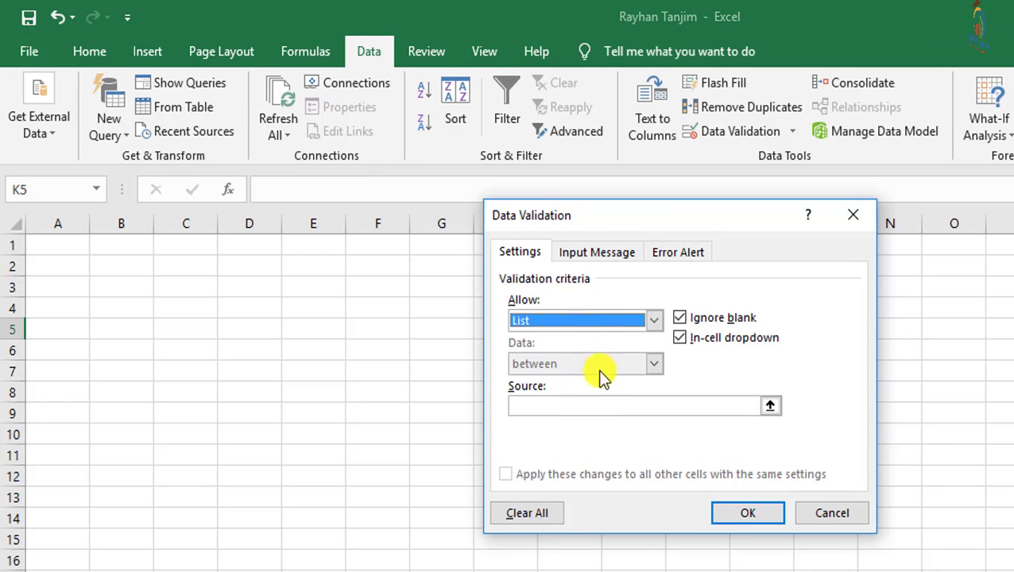
click(573, 404)
drag(556, 215, 906, 281)
drag(584, 324, 572, 366)
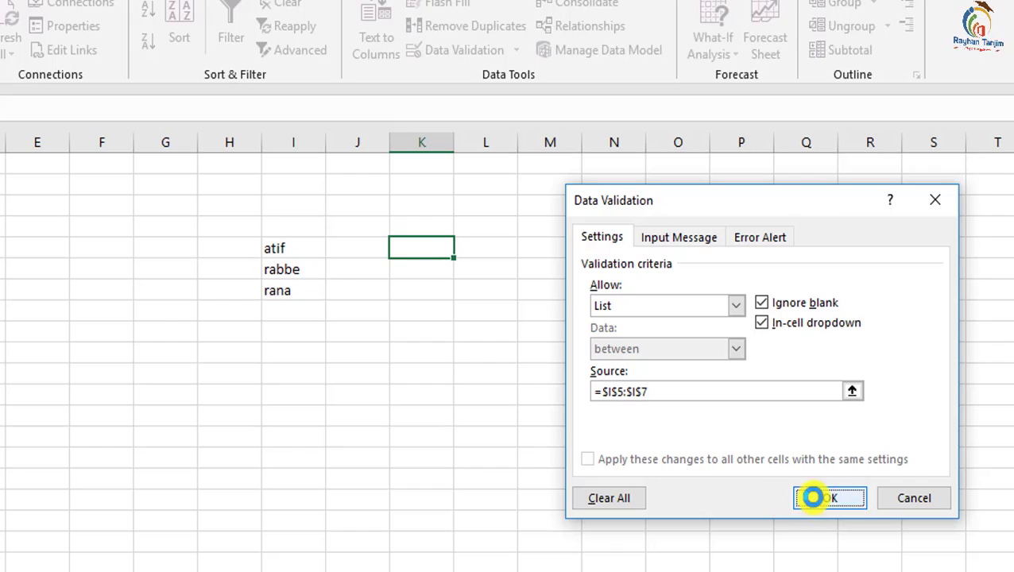
click(828, 438)
Choose the first name from K5's dropdown, then select the names in column I
click(460, 249)
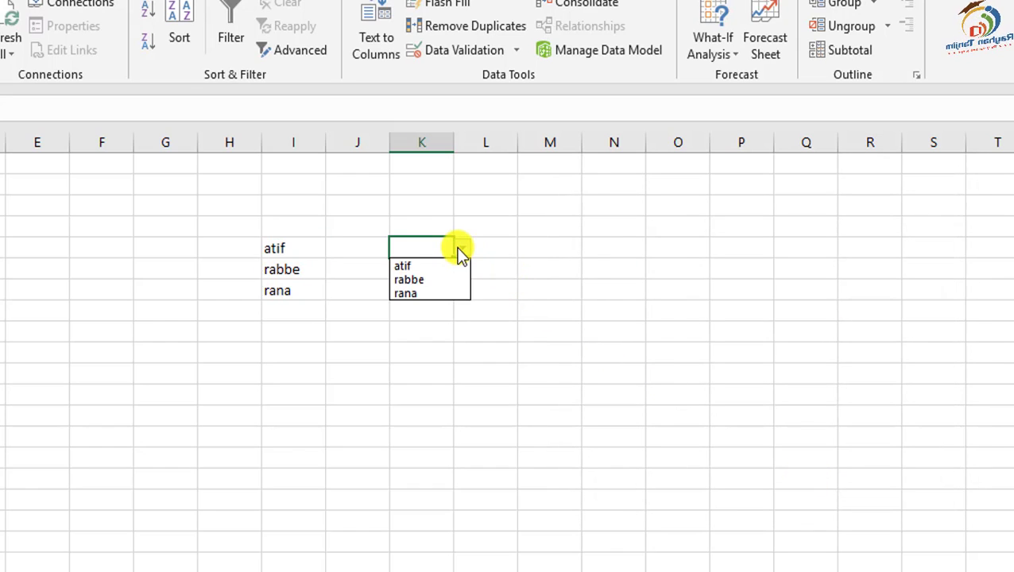
click(422, 269)
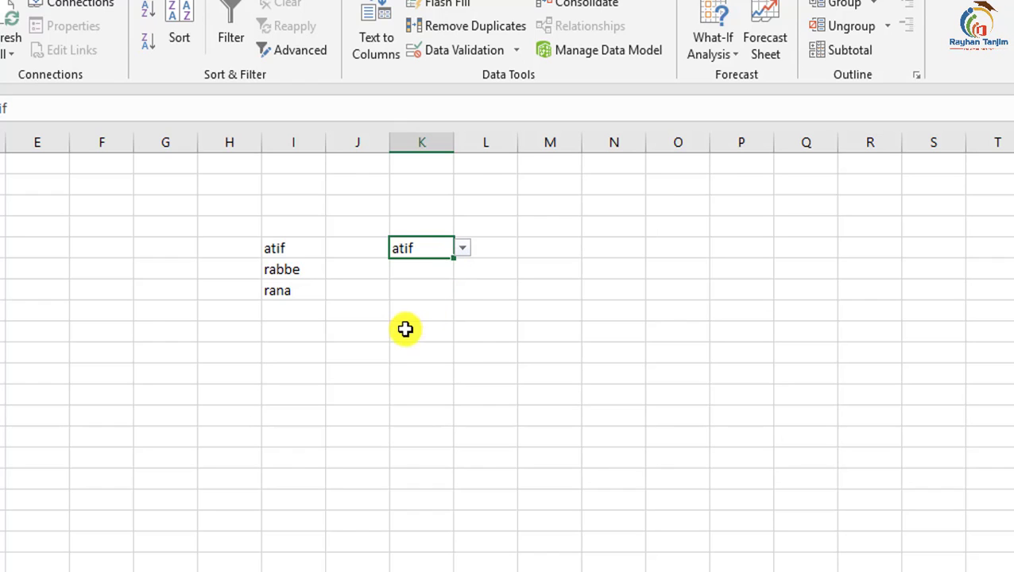
drag(305, 247, 309, 295)
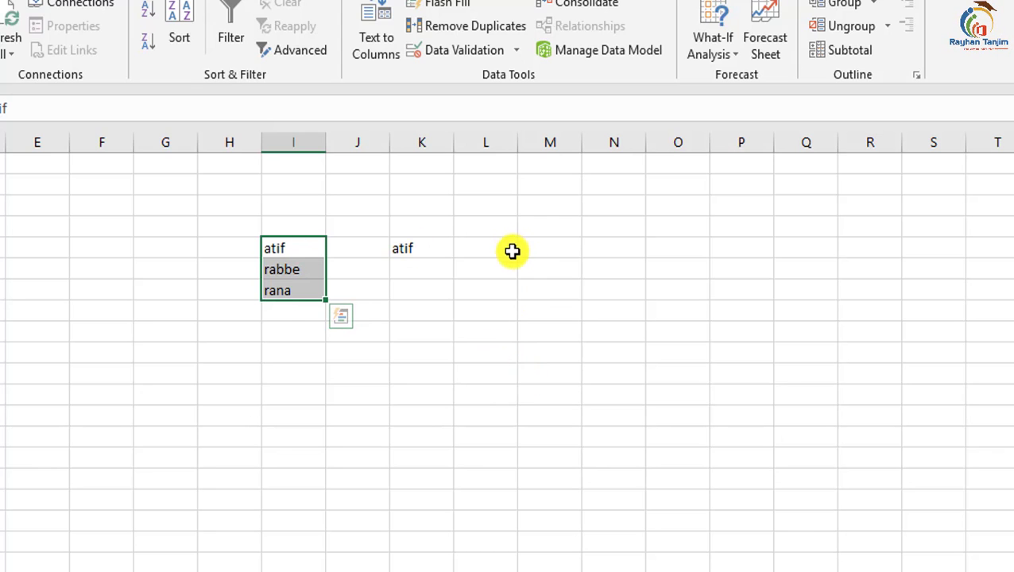
Give L5 a List dropdown with the three names typed directly, and choose the second name
click(487, 248)
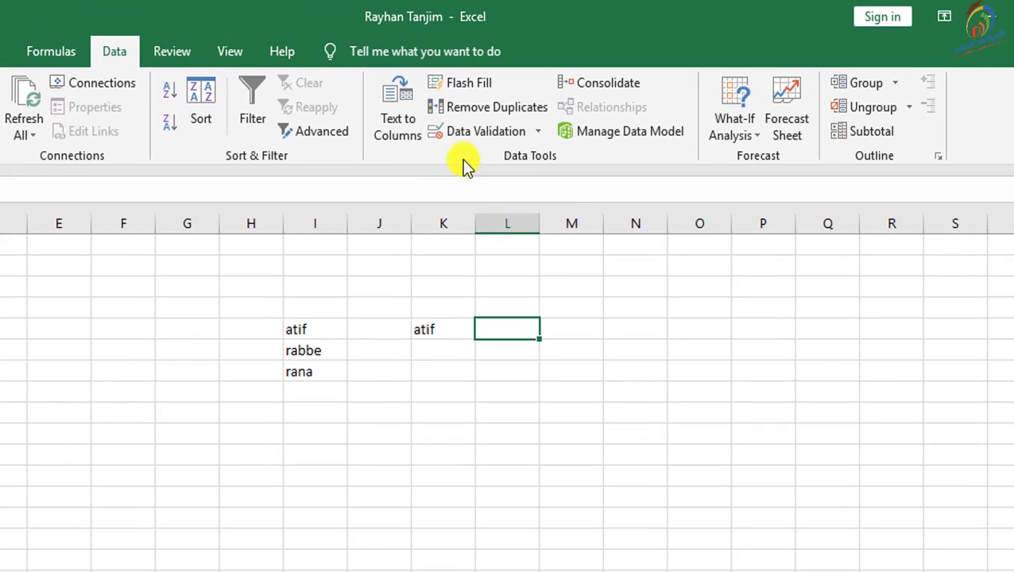
click(527, 138)
click(690, 384)
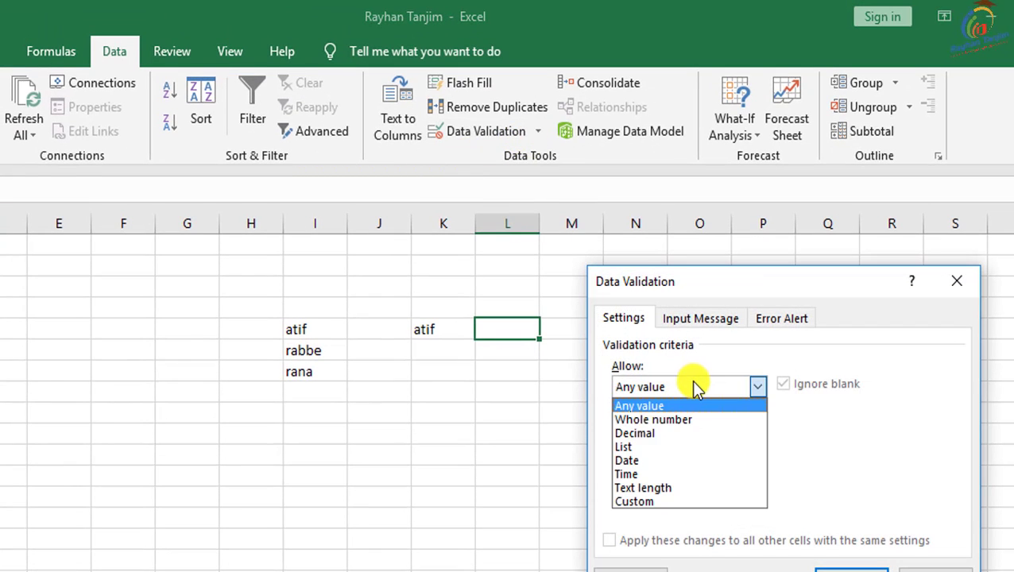
click(624, 447)
click(664, 475)
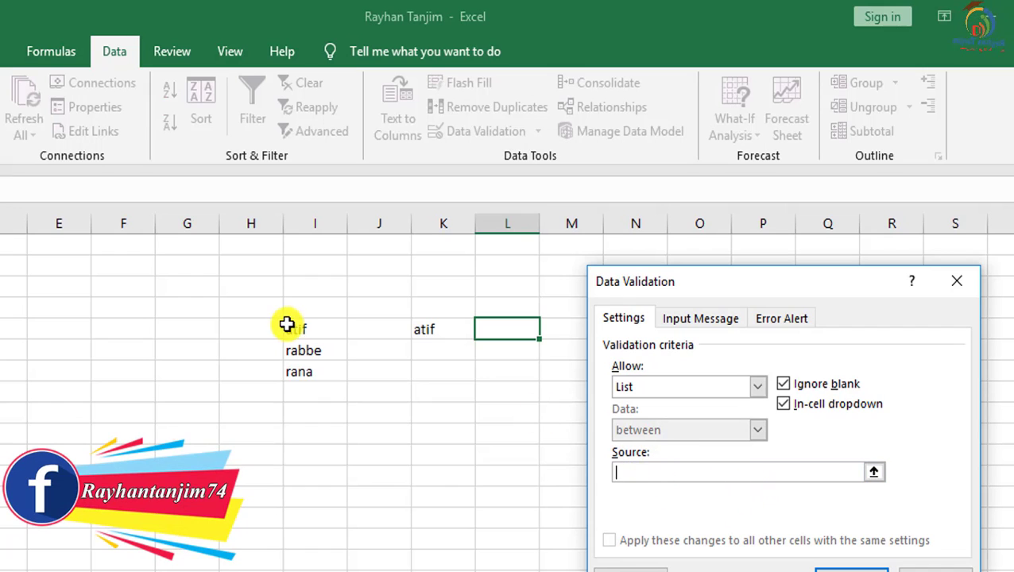
text(at)
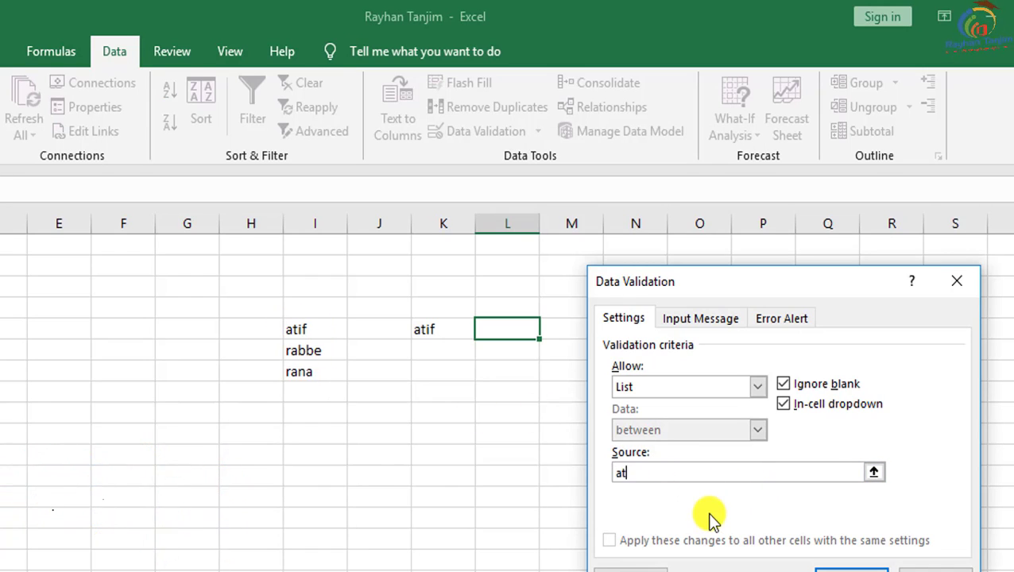
text(if,r)
text(abbe,rana)
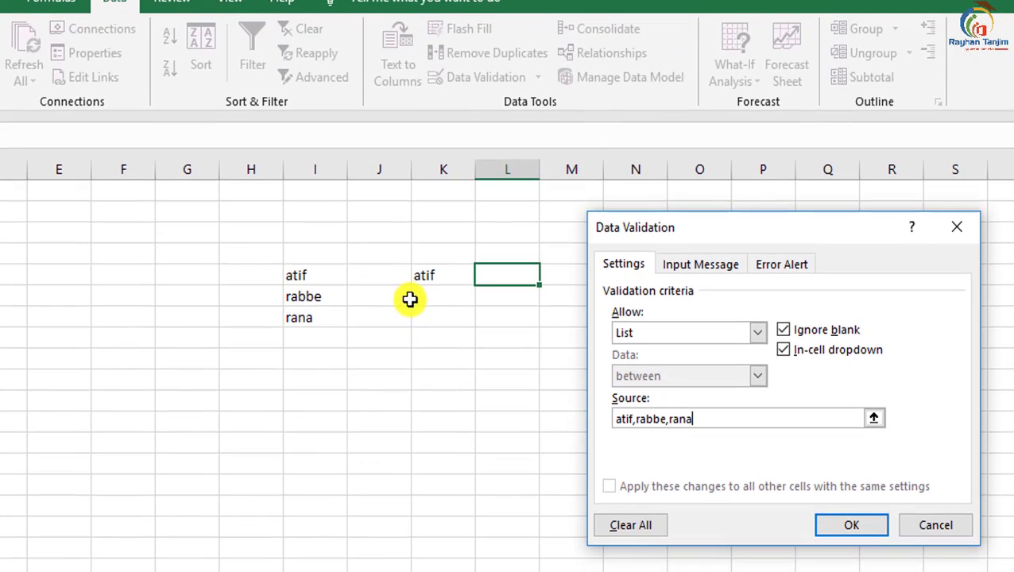
click(853, 523)
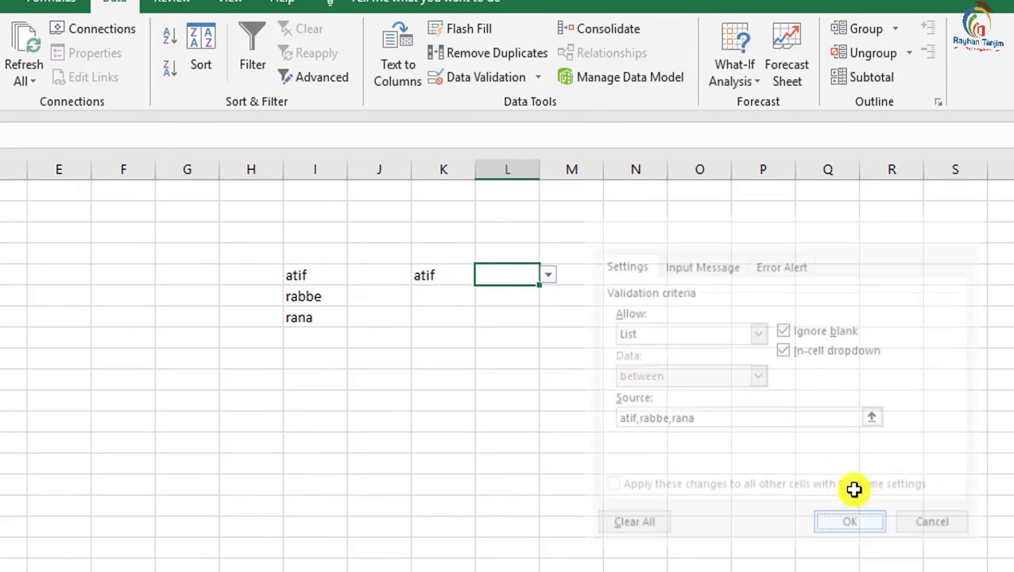
click(548, 276)
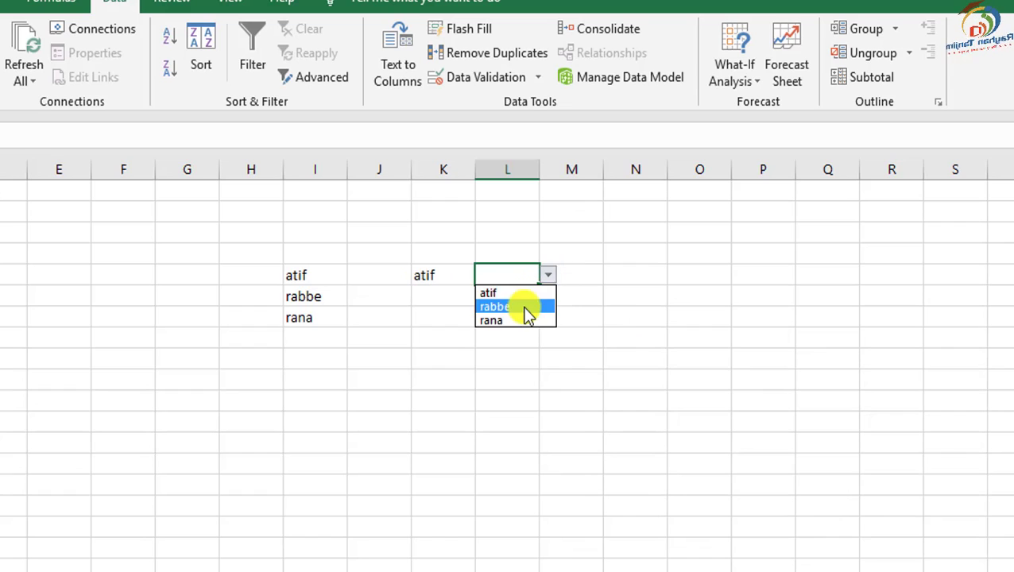
click(526, 307)
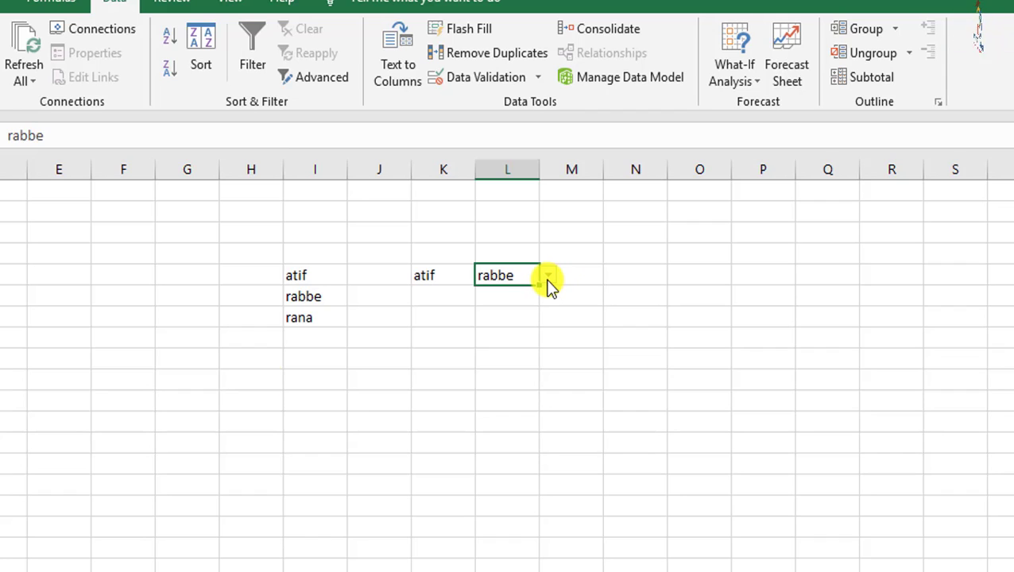
Enter 50 in cell G9
click(174, 367)
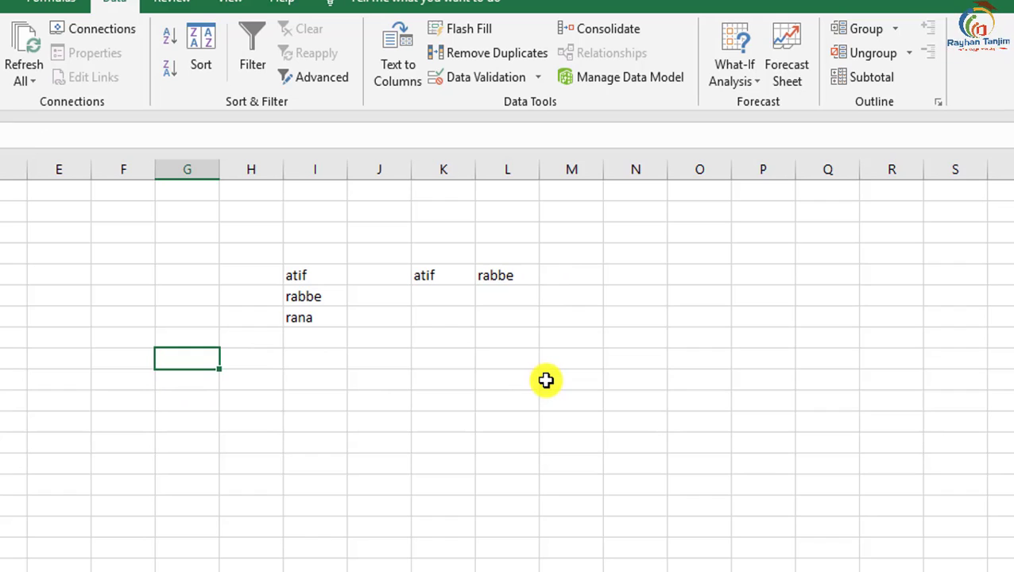
text(50)
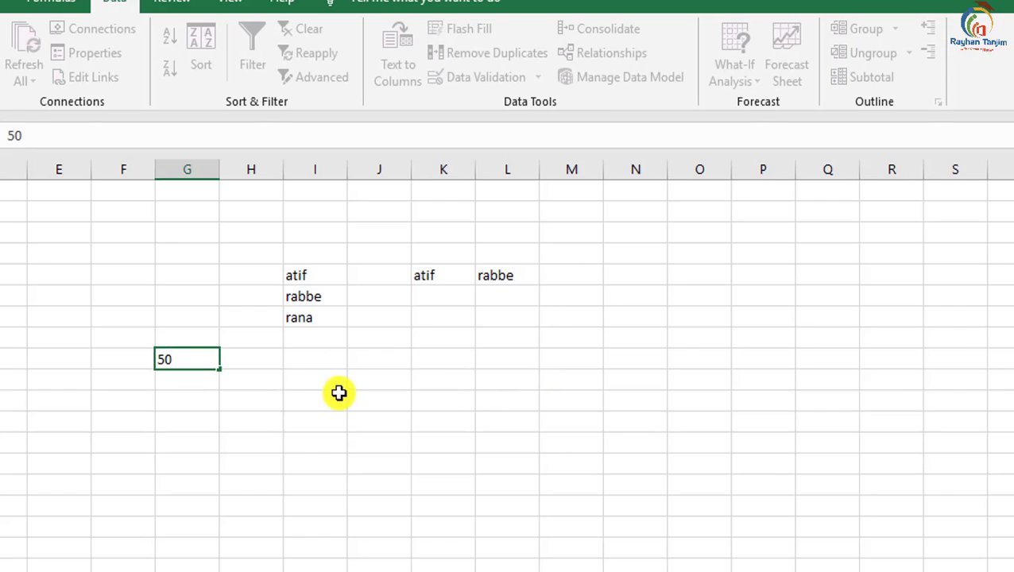
click(251, 392)
click(204, 355)
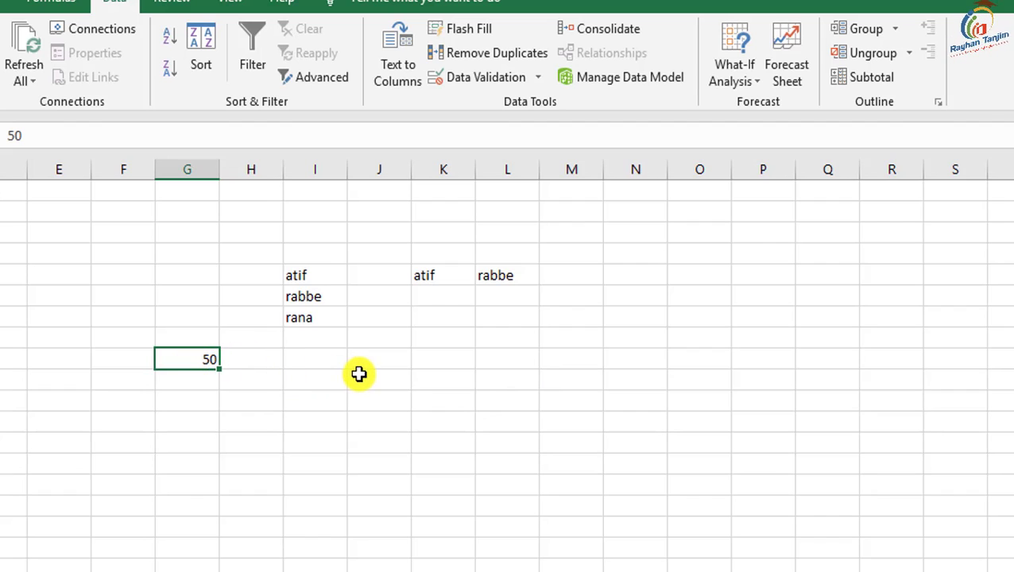
Copy the 50 into M9, then change M9 to 45 and finally 55
drag(199, 369, 575, 359)
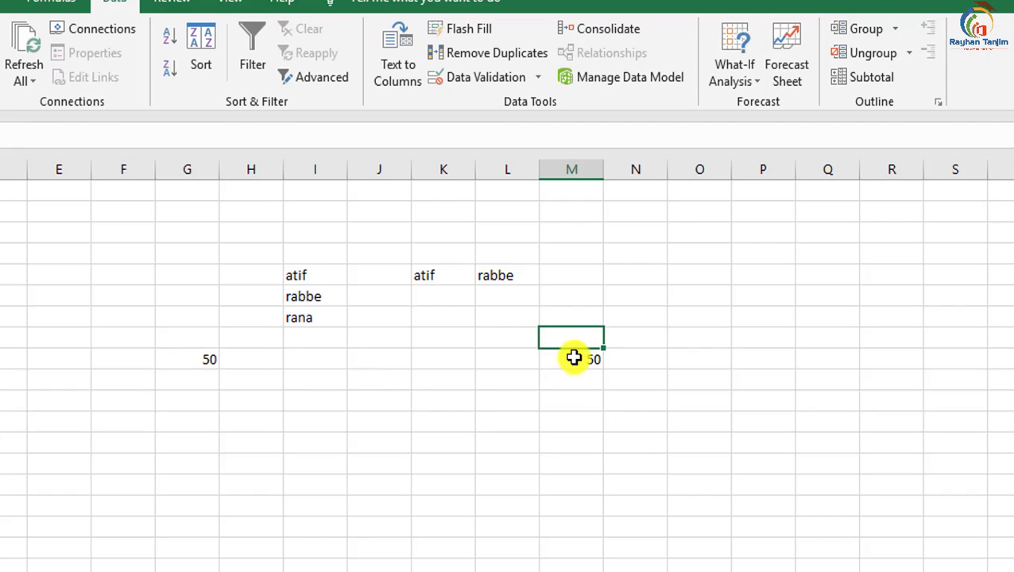
text(45)
key(Return)
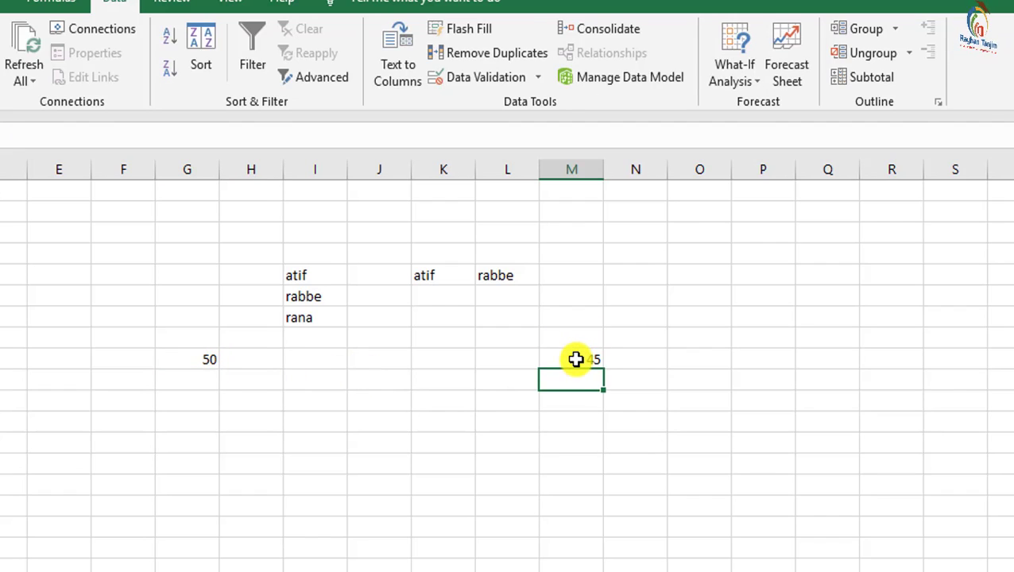
click(575, 359)
text(55)
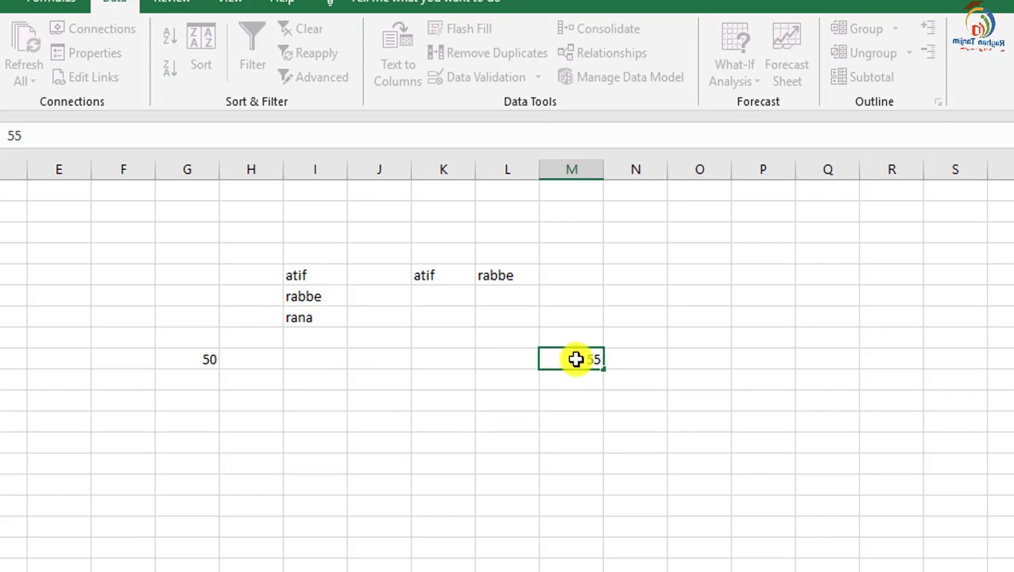
key(Return)
click(575, 359)
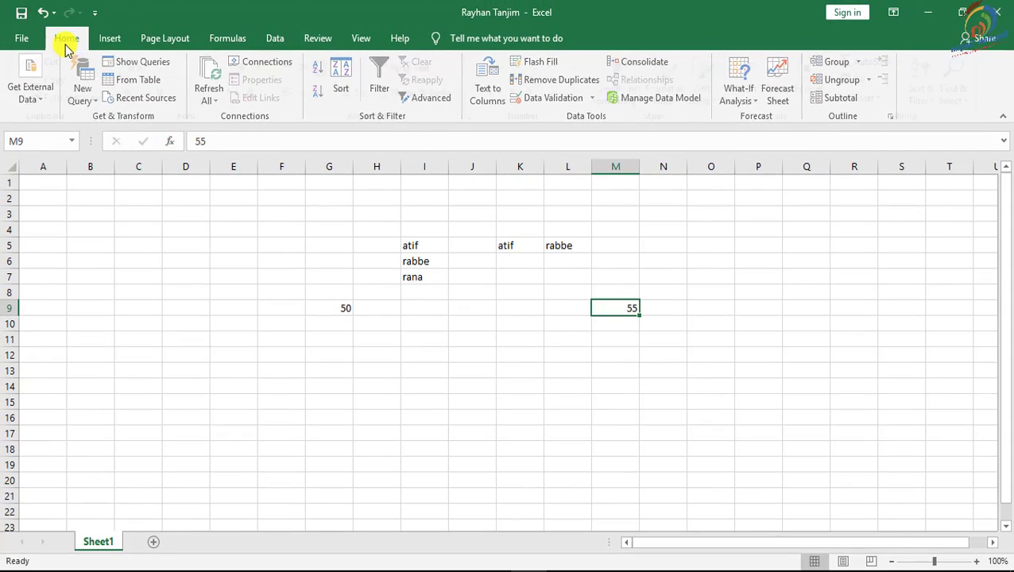
Add a Less Than 50 highlight rule to M9 with a red custom fill
click(66, 40)
click(640, 111)
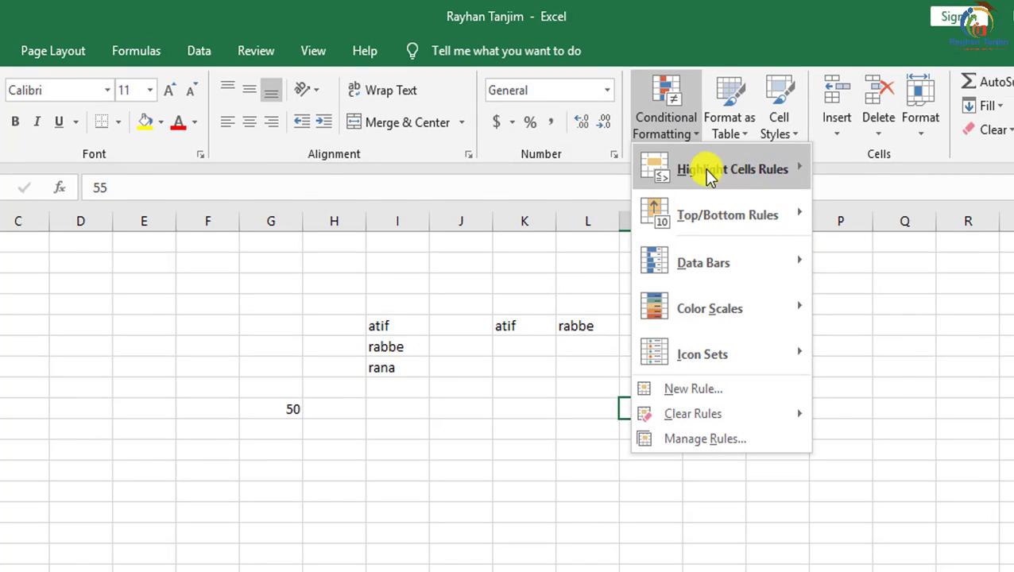
mouse_move(731, 169)
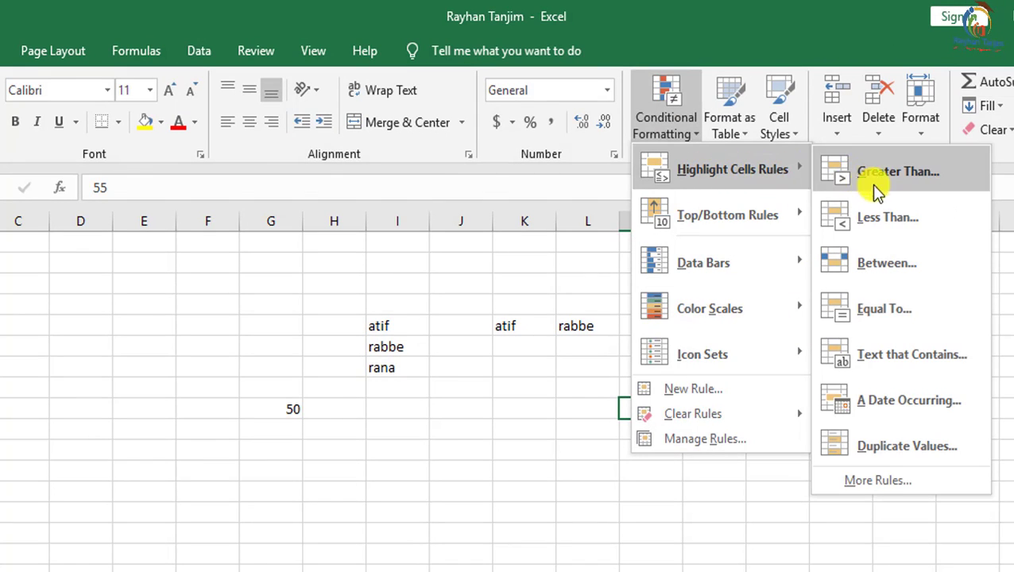
click(887, 217)
text(50)
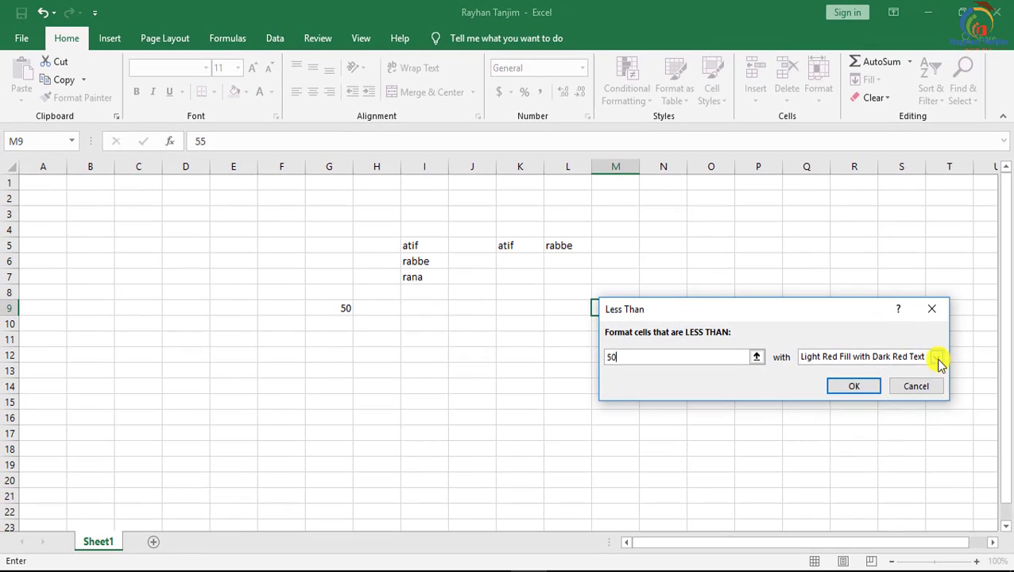
text(0)
click(936, 357)
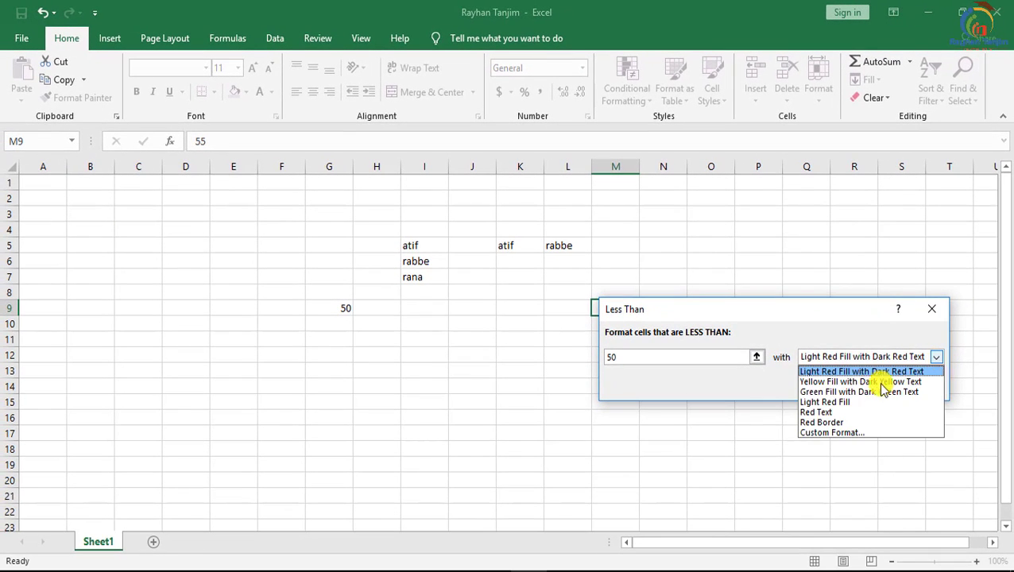
click(830, 433)
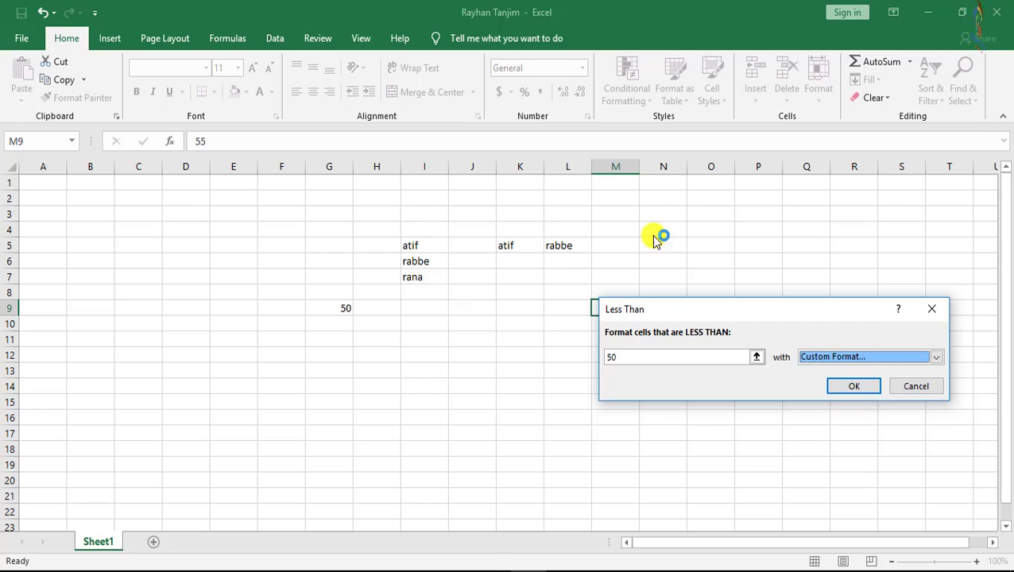
click(724, 159)
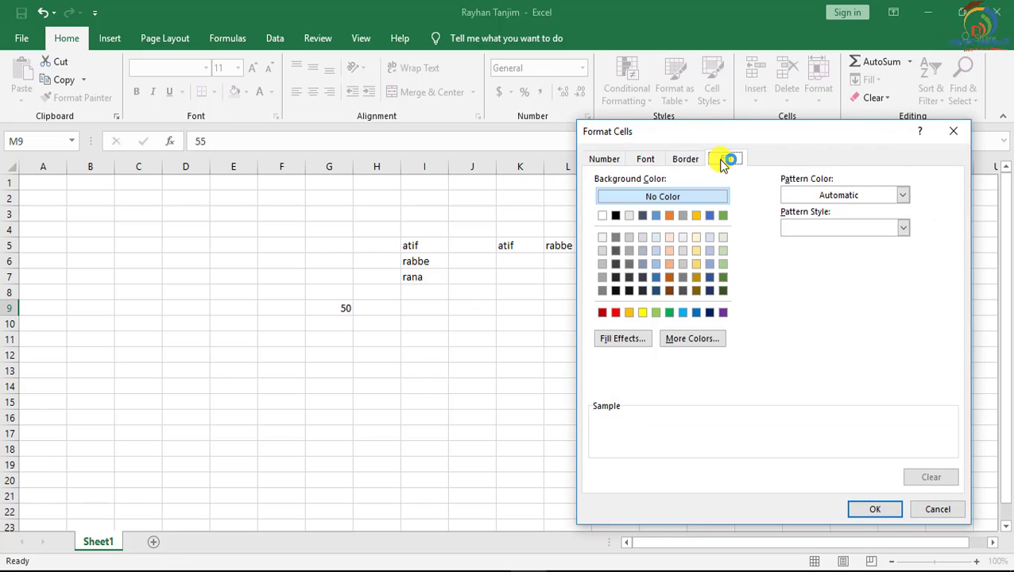
click(618, 312)
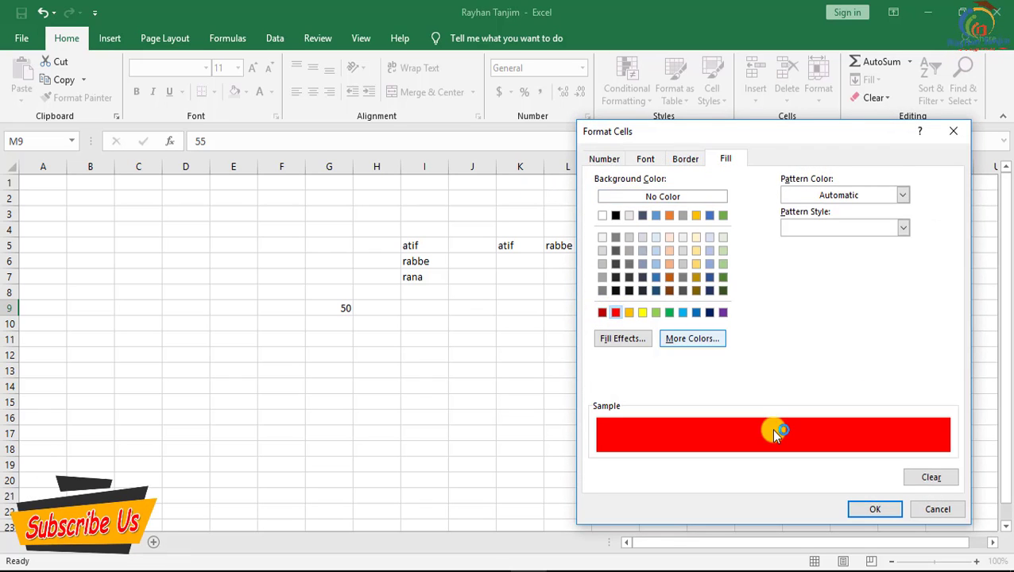
click(874, 509)
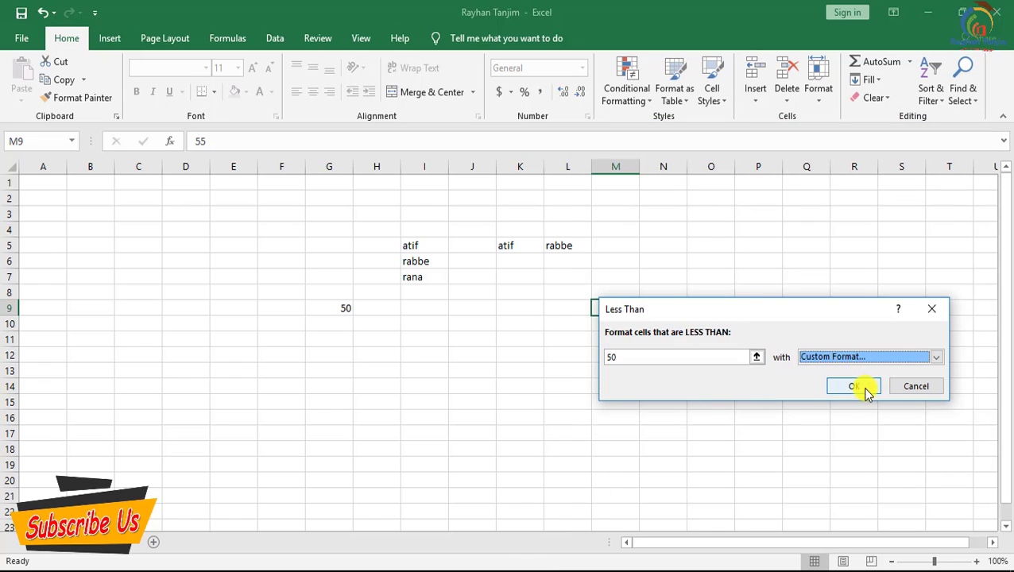
click(854, 386)
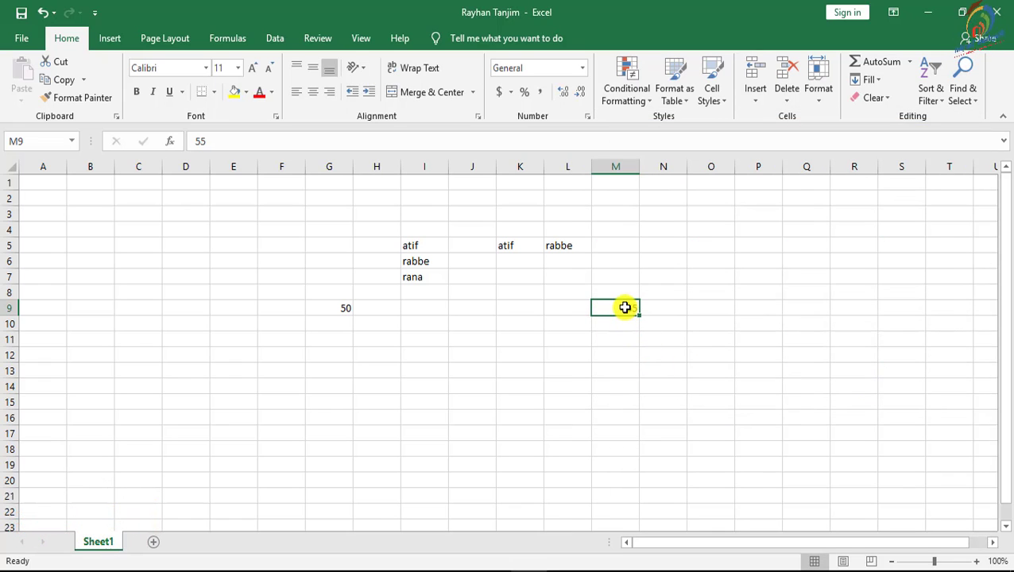
Add a Greater Than 50 highlight rule to M9 with a green custom fill
click(640, 102)
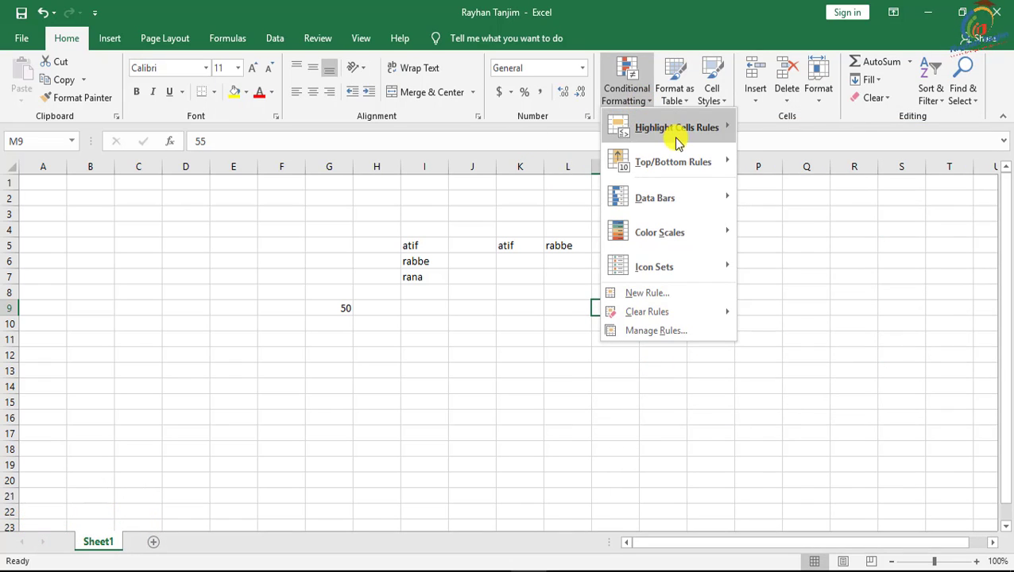
mouse_move(676, 128)
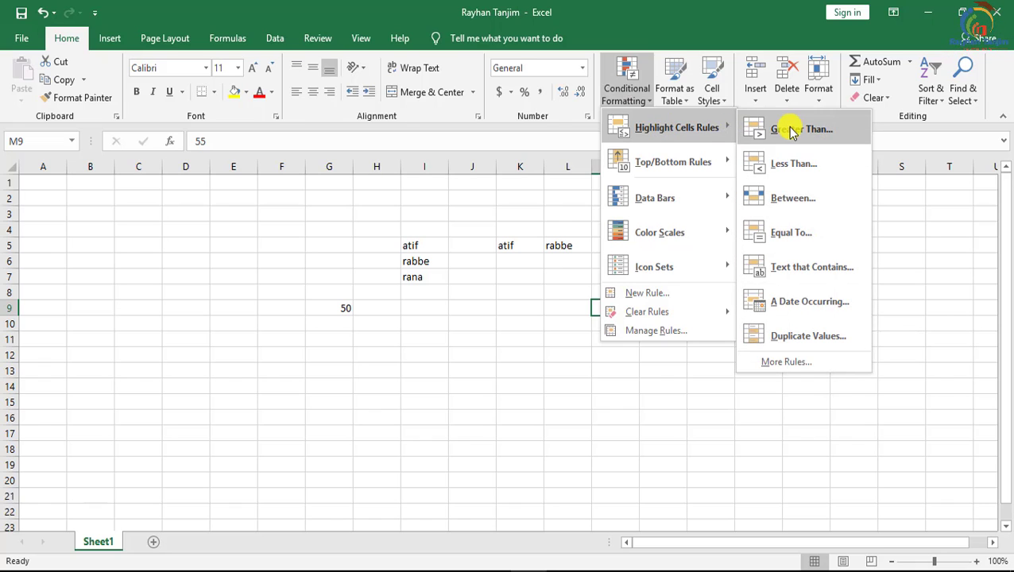
click(791, 129)
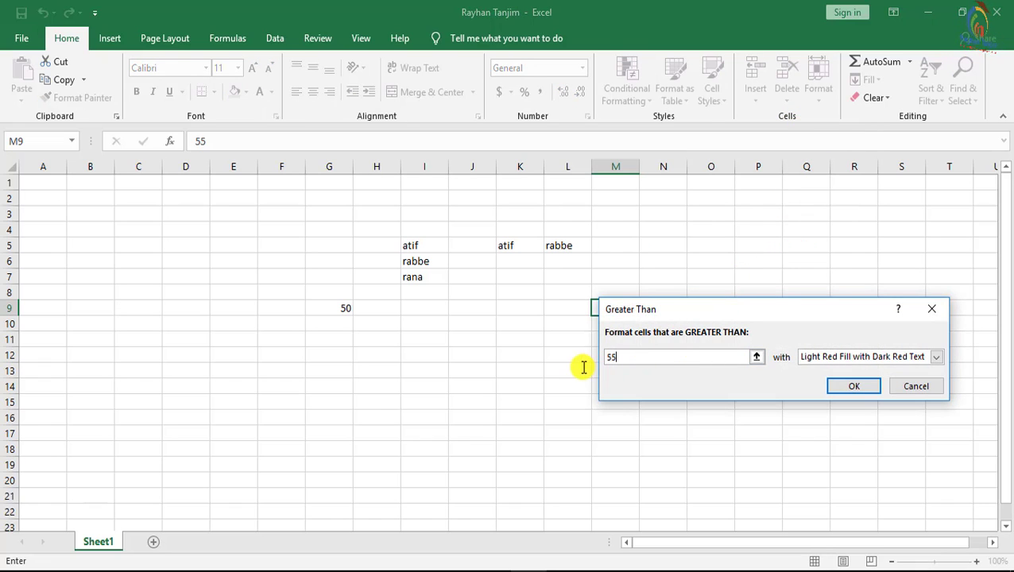
click(606, 359)
text(50)
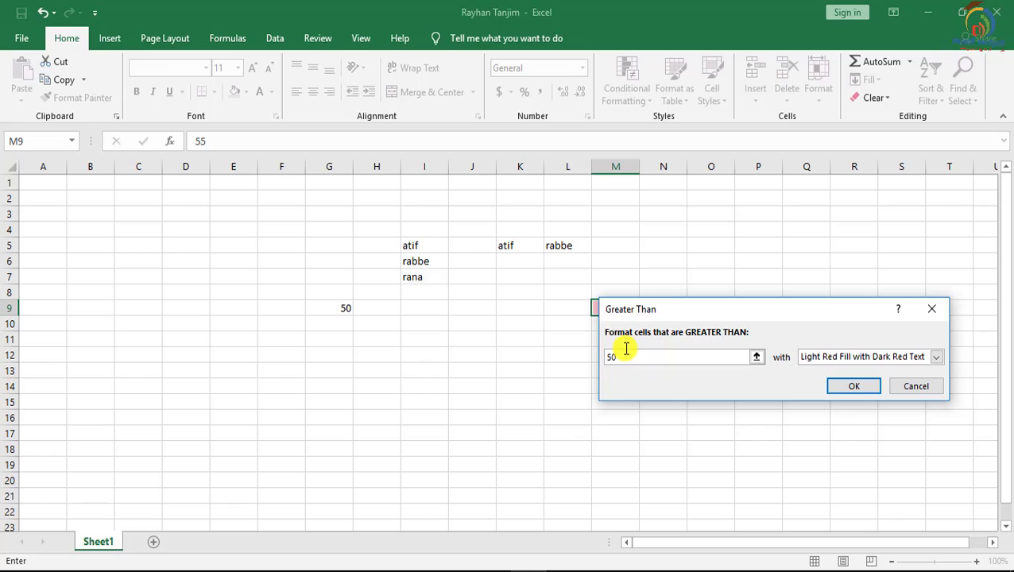
click(862, 358)
click(831, 430)
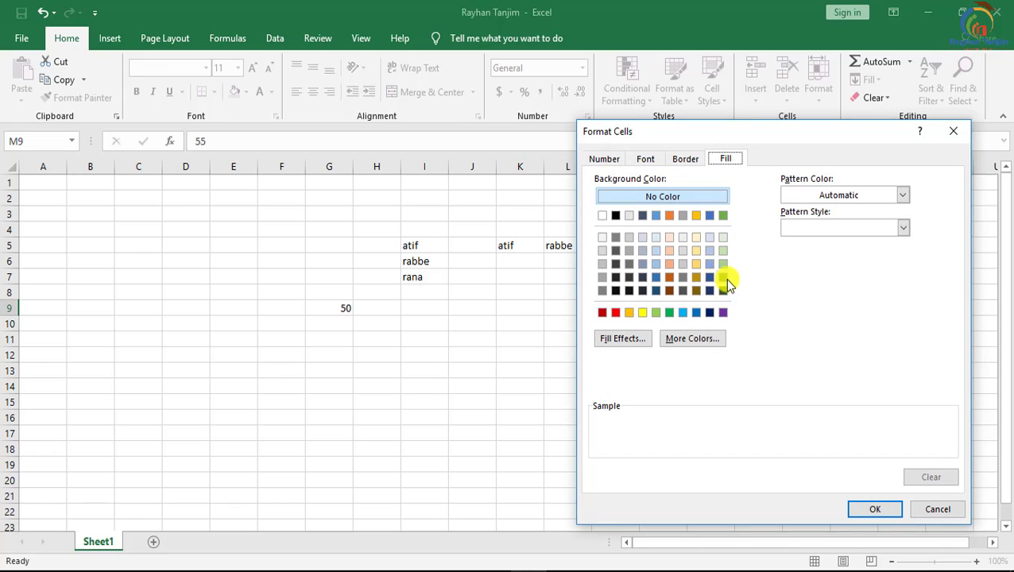
click(723, 278)
click(873, 509)
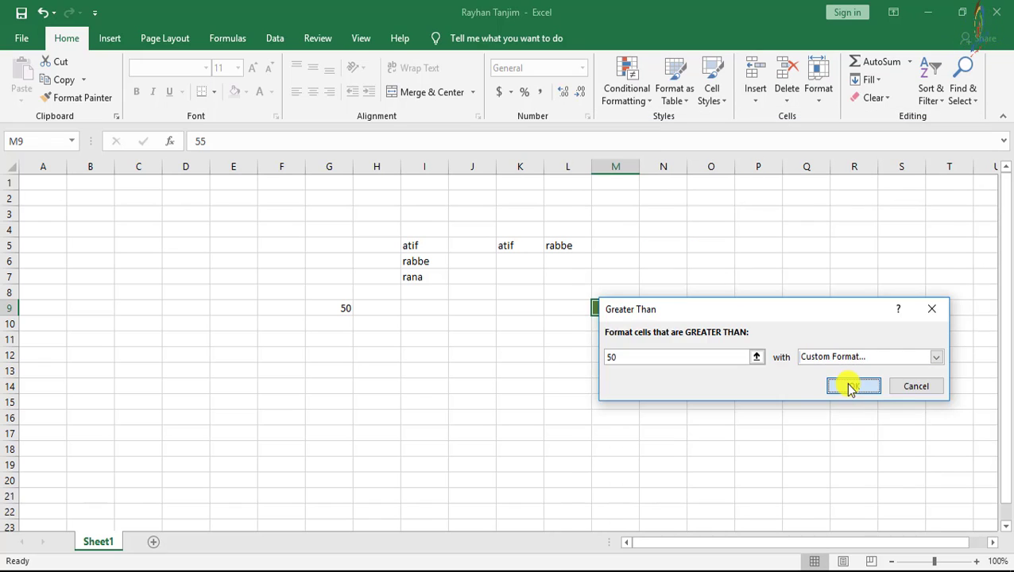
click(850, 388)
Change M9 to 45 and confirm it displays red
click(628, 337)
click(627, 308)
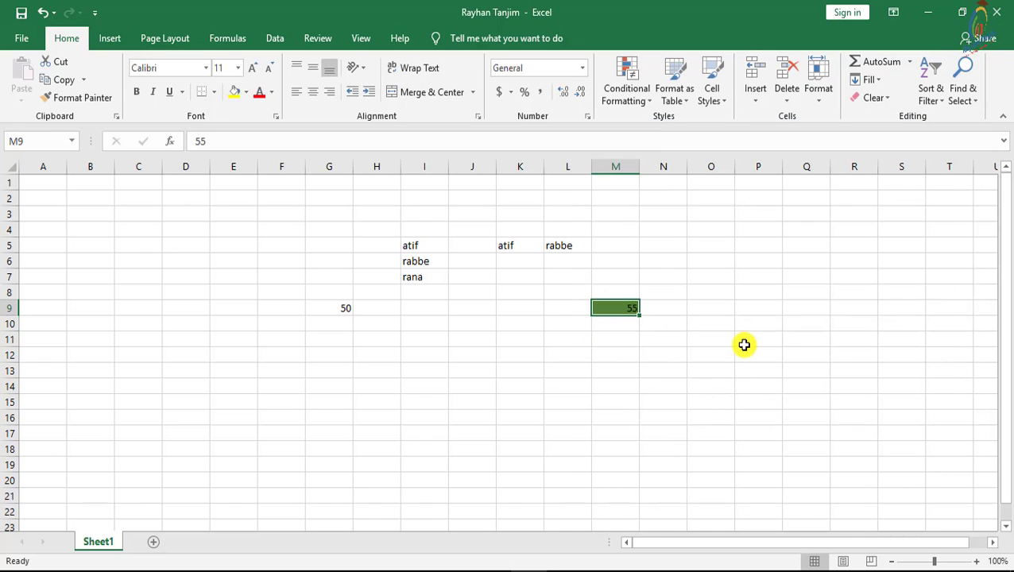
text(45)
key(Return)
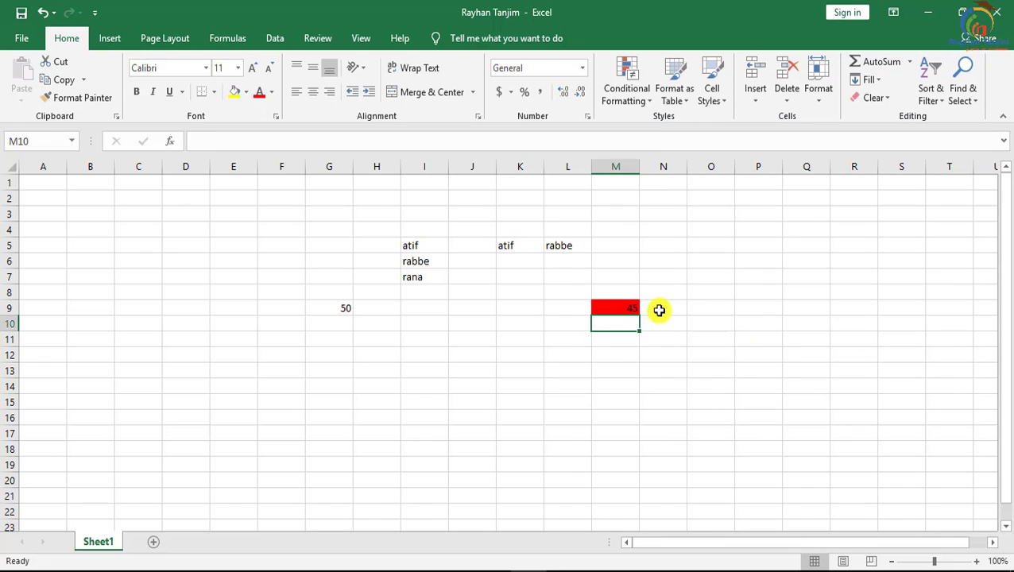
click(632, 309)
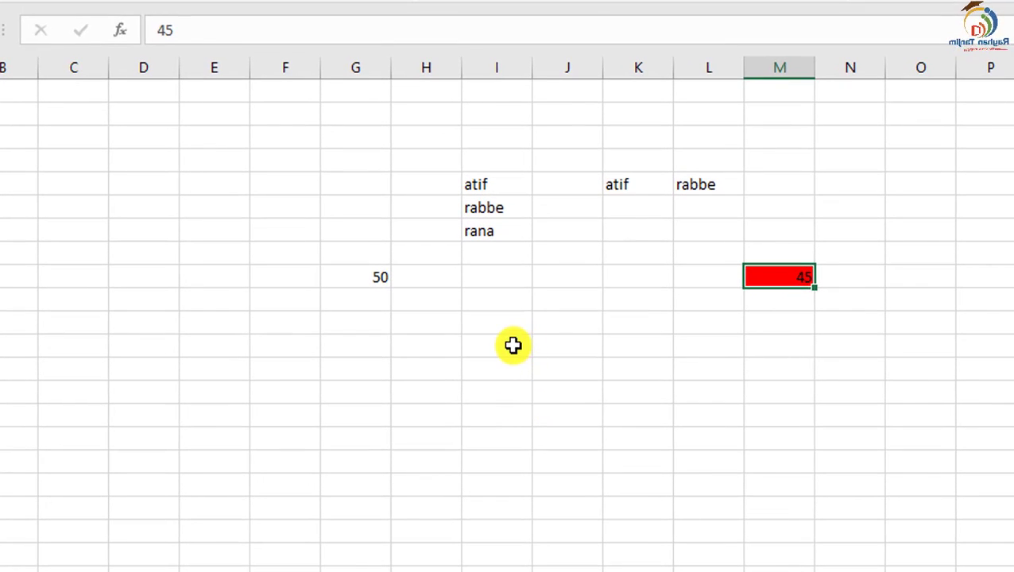
Enter 550 in I12 and the formula =I12*20% in K12
click(488, 347)
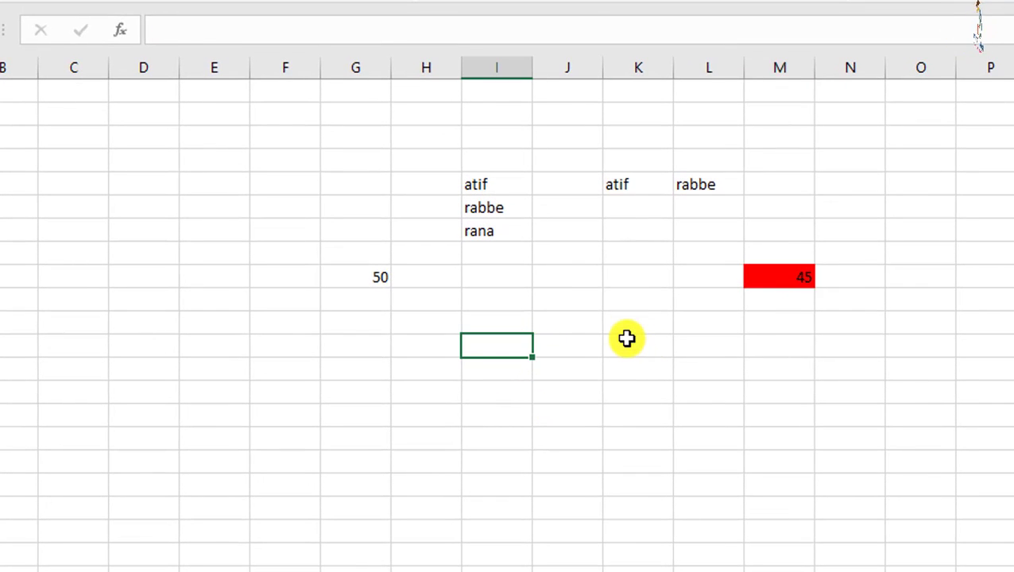
text(550)
key(Return)
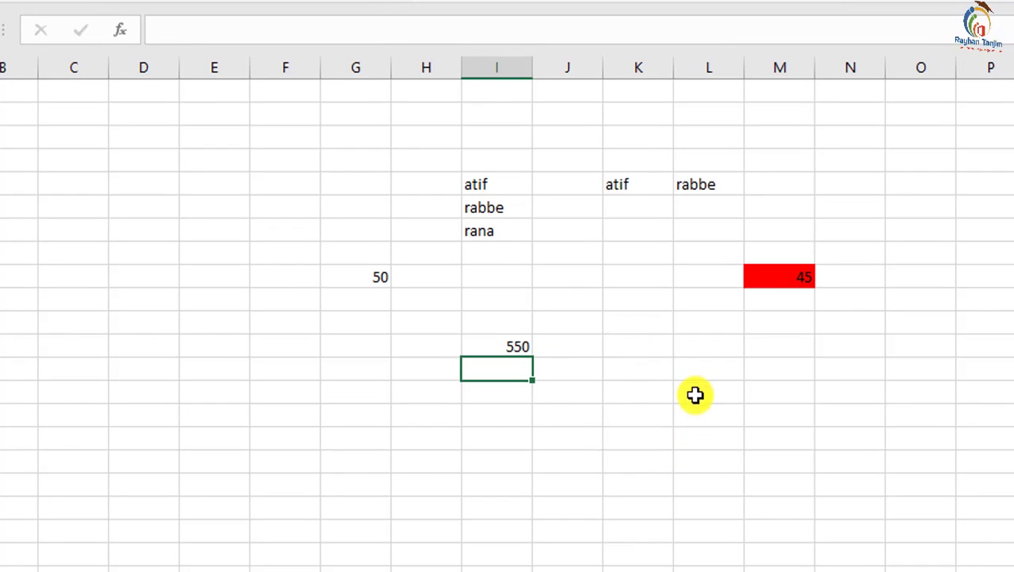
click(640, 347)
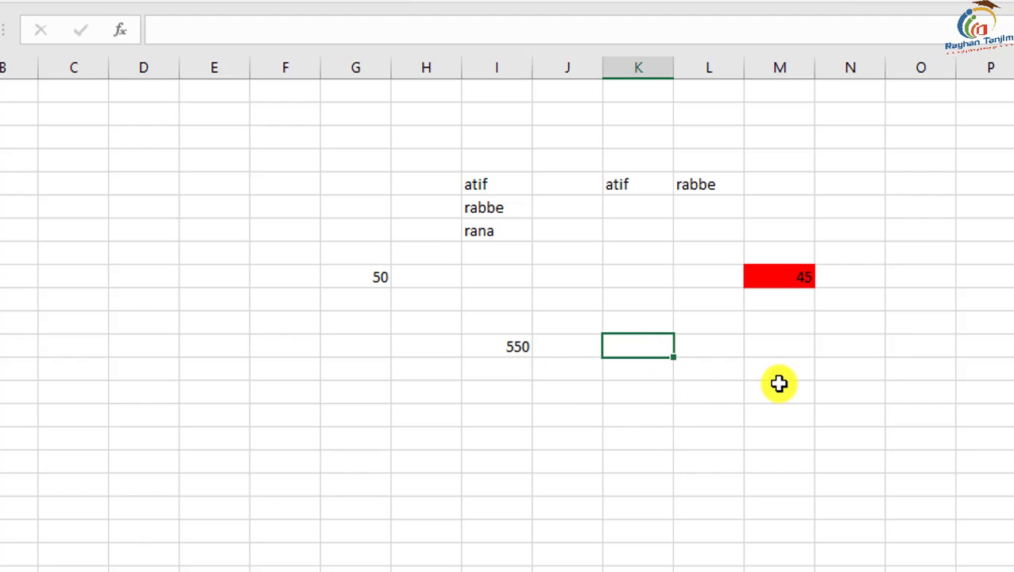
text(=)
click(516, 341)
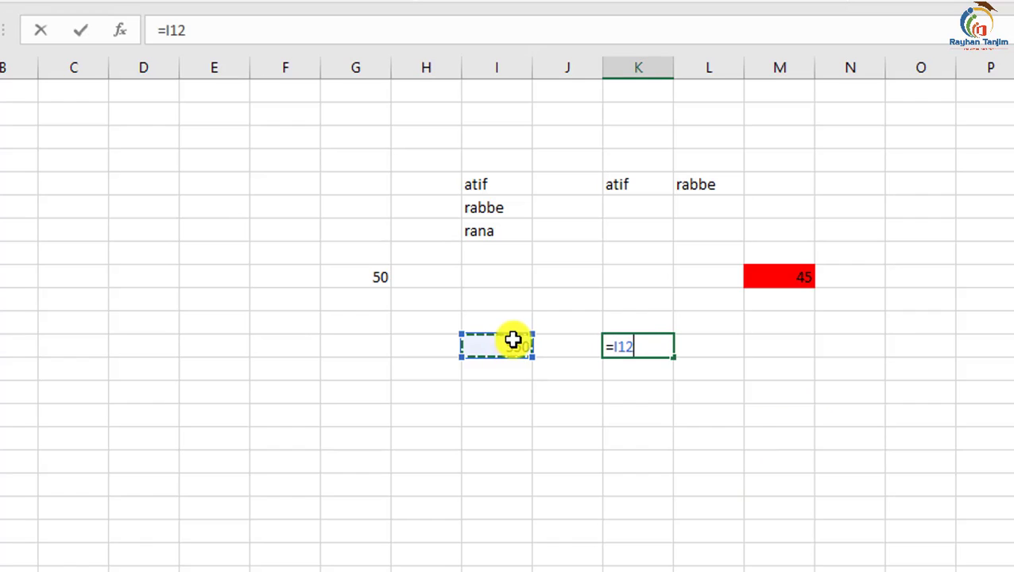
text(*20%)
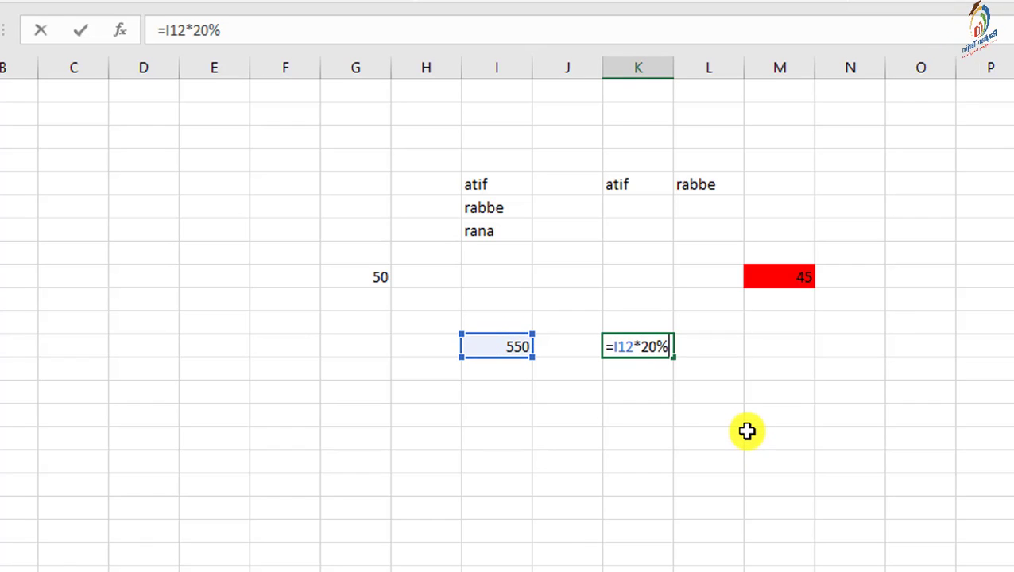
key(Return)
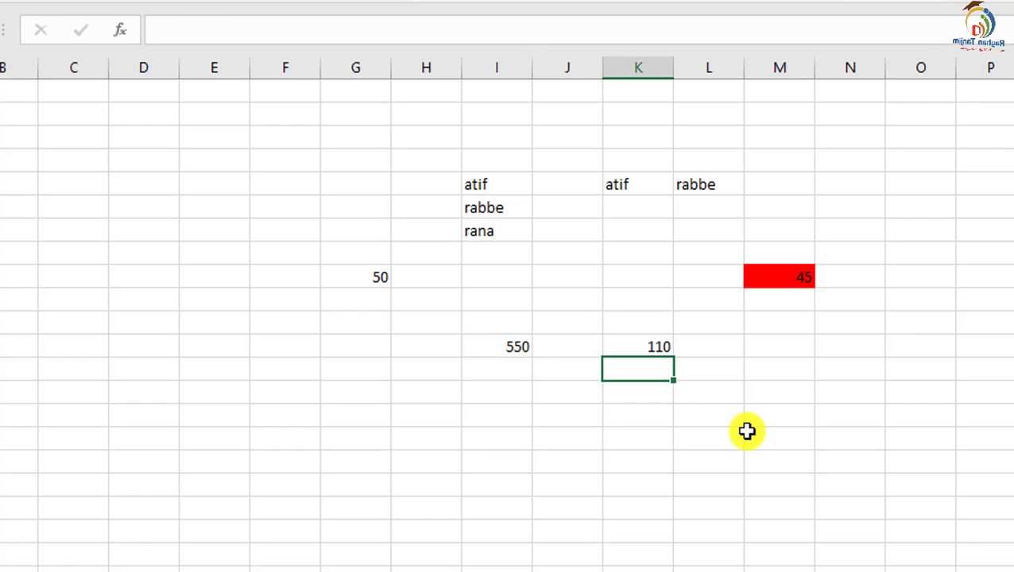
Change I12 to 100 so K12 recalculates to 20
click(669, 344)
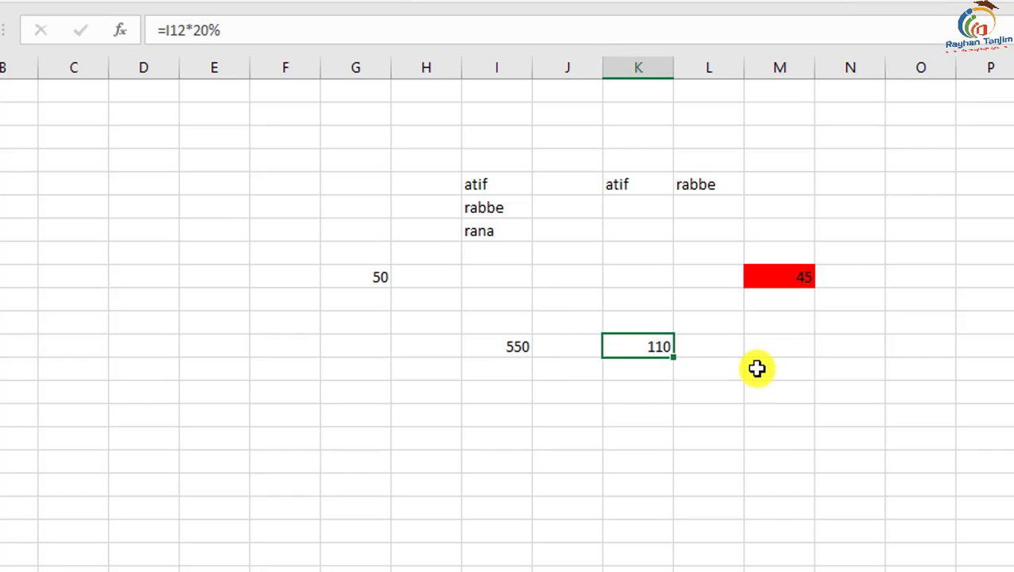
click(524, 344)
text(100)
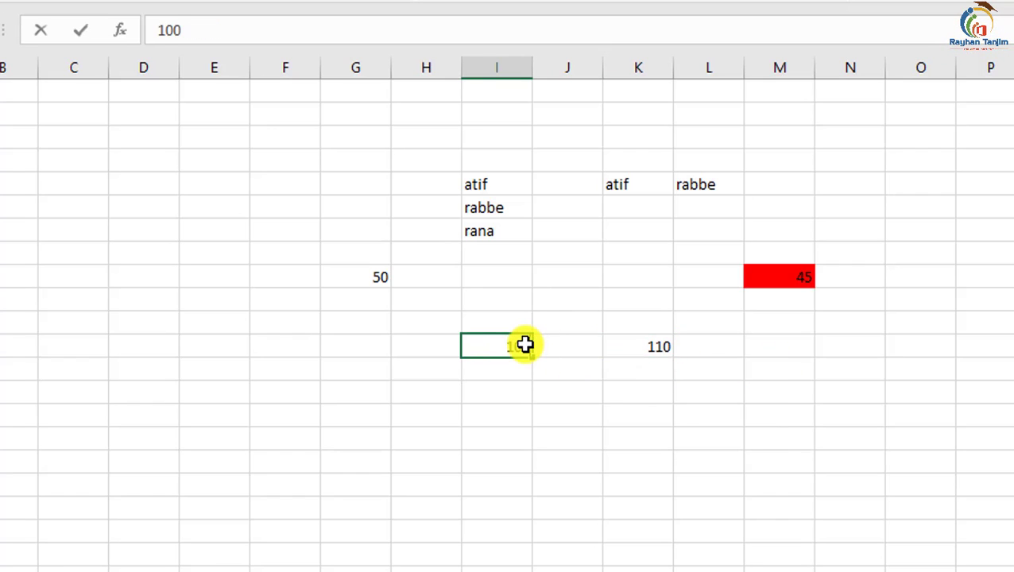
key(Return)
click(658, 348)
text(=I12*20%)
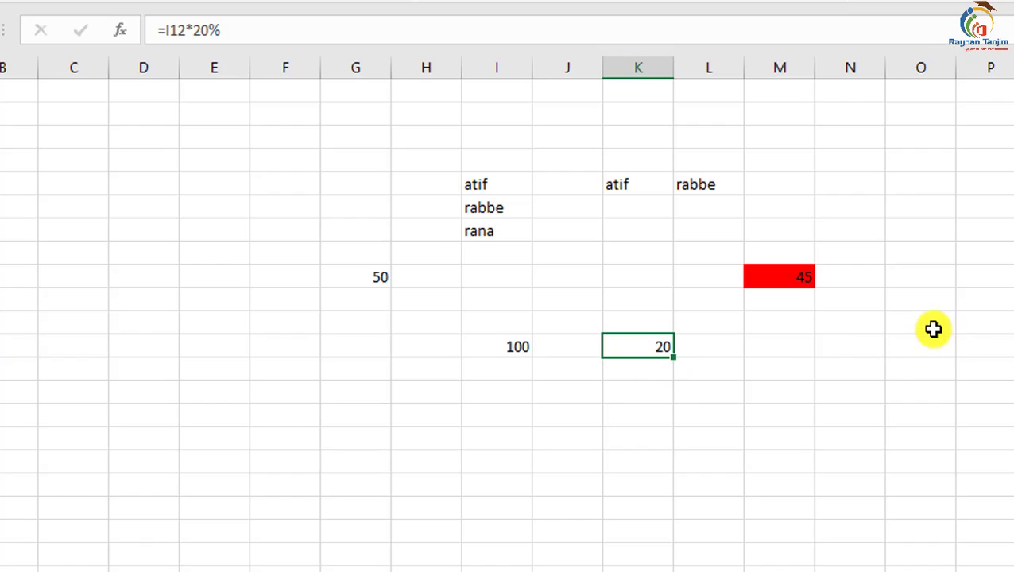
click(923, 161)
text(January)
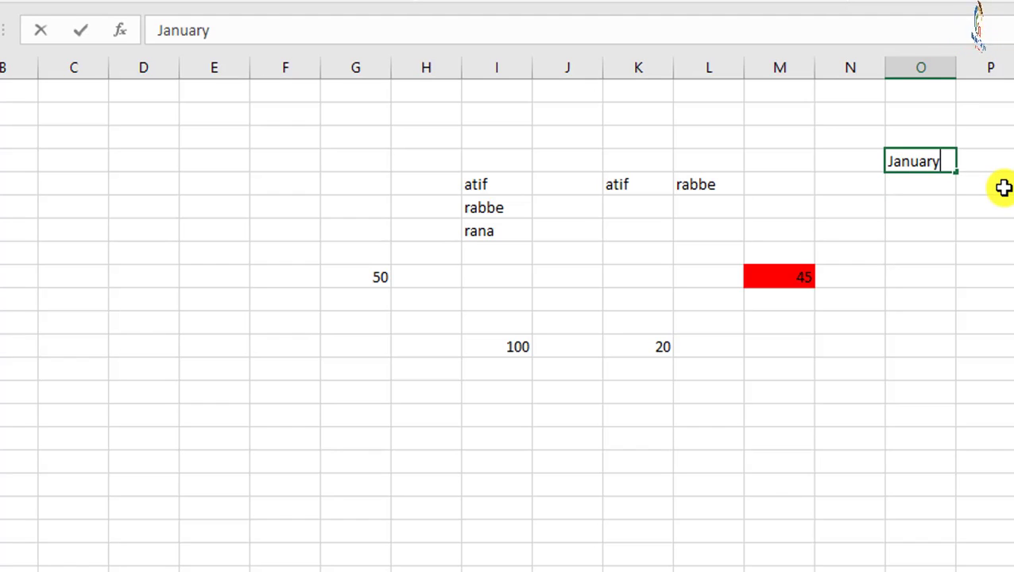
Autofill January in O4 down to December in O15
key(Return)
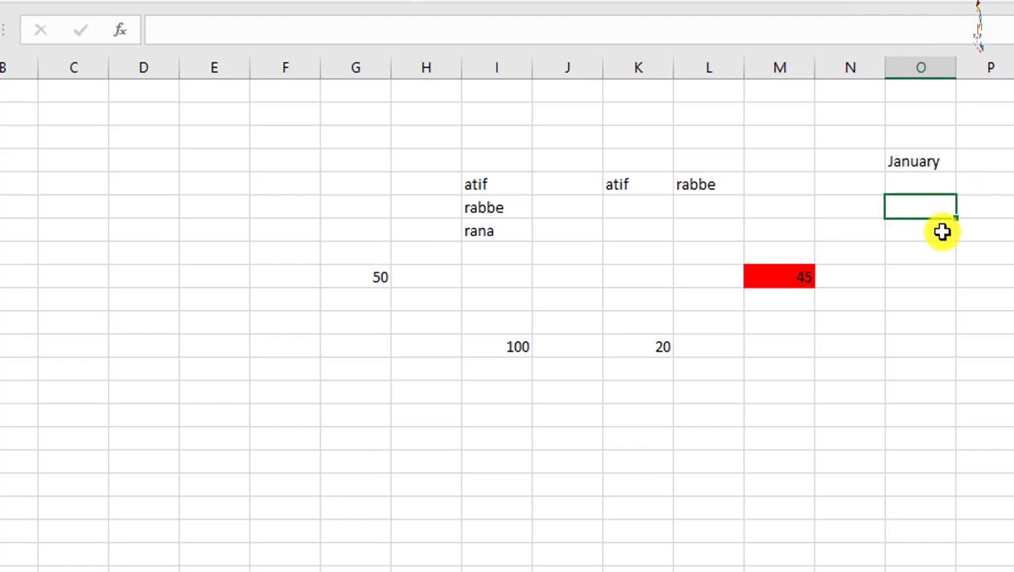
click(906, 159)
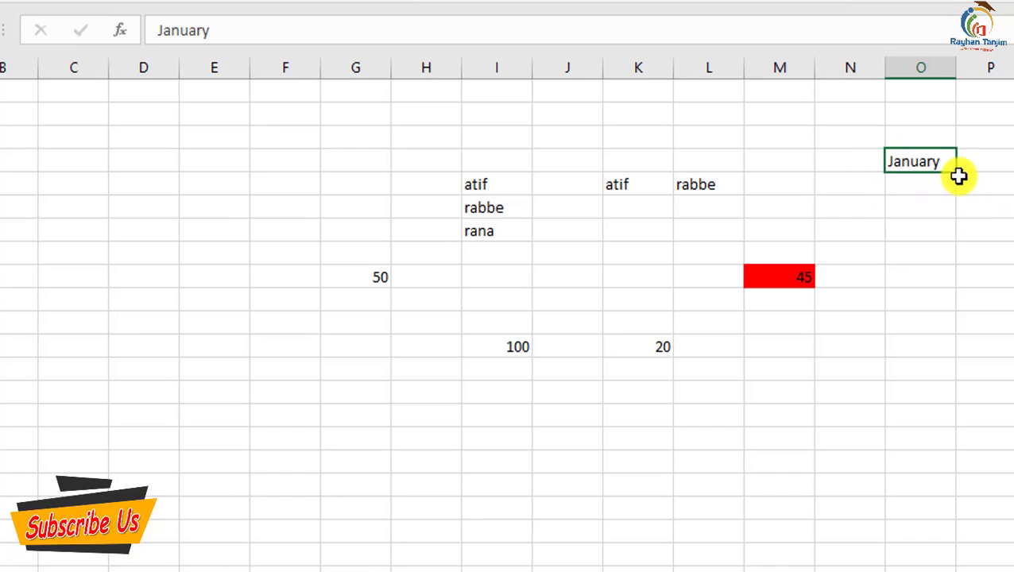
drag(957, 178, 953, 425)
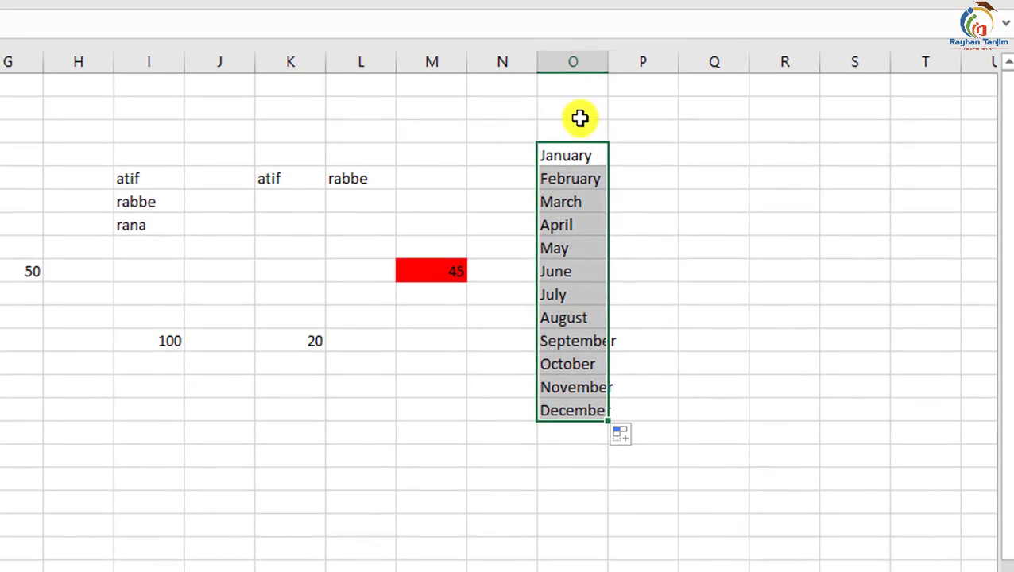
Enter Saturday in Q4 and autofill the weekdays across to Tuesday in AA4
click(714, 151)
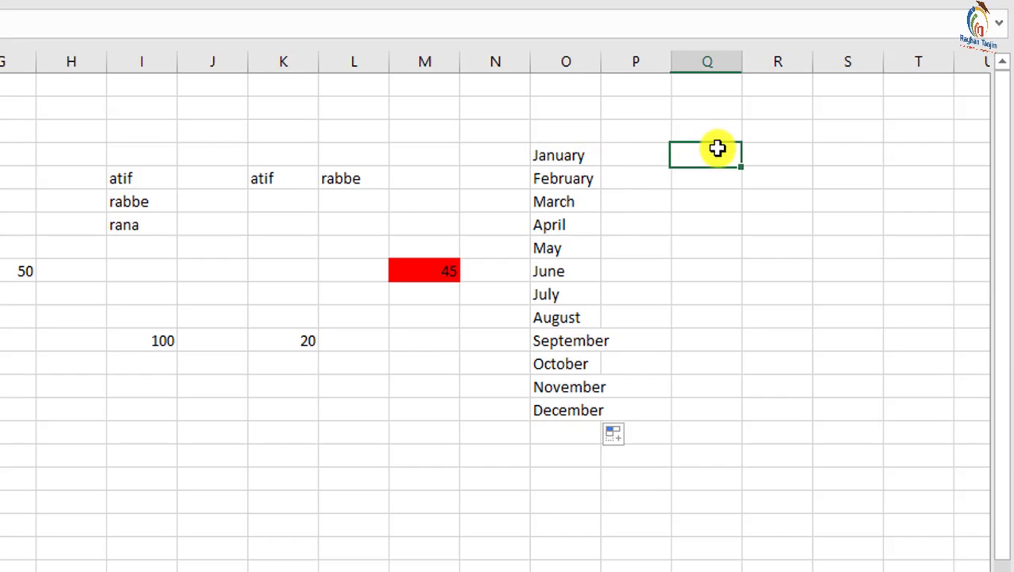
text(Saturday)
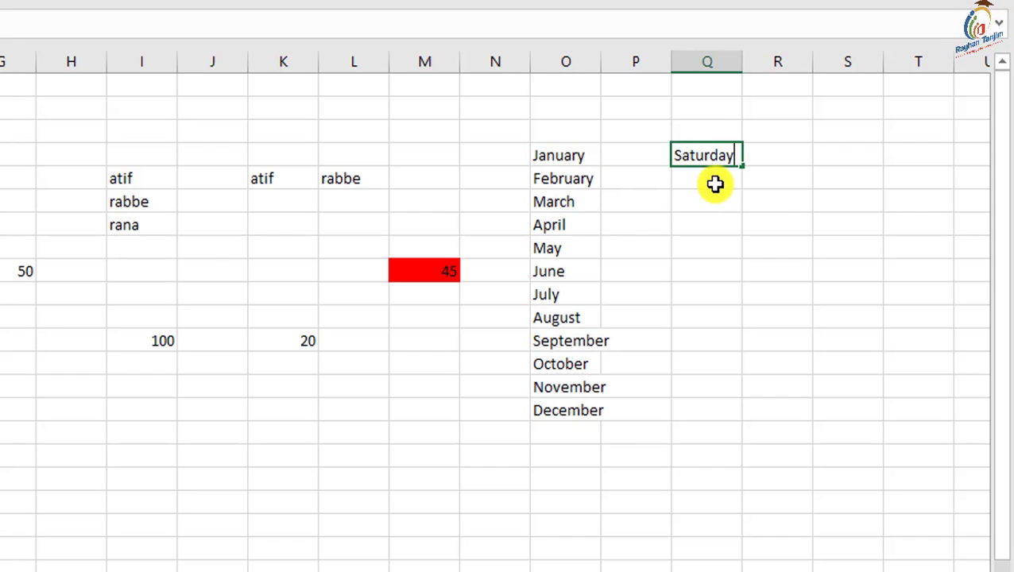
key(Return)
click(722, 151)
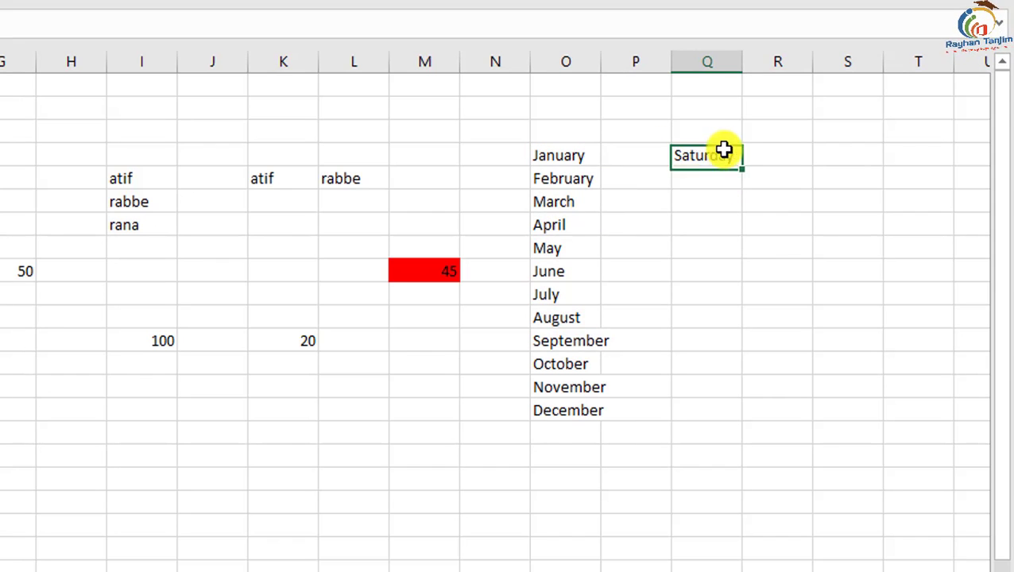
mouse_move(744, 164)
mouse_down()
mouse_move(952, 169)
mouse_move(888, 172)
mouse_up()
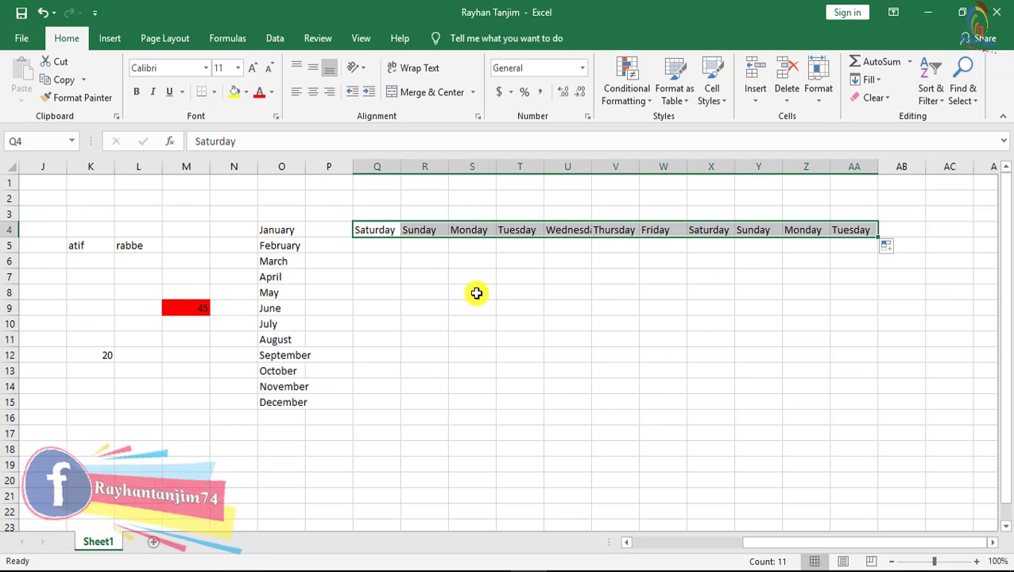
click(475, 292)
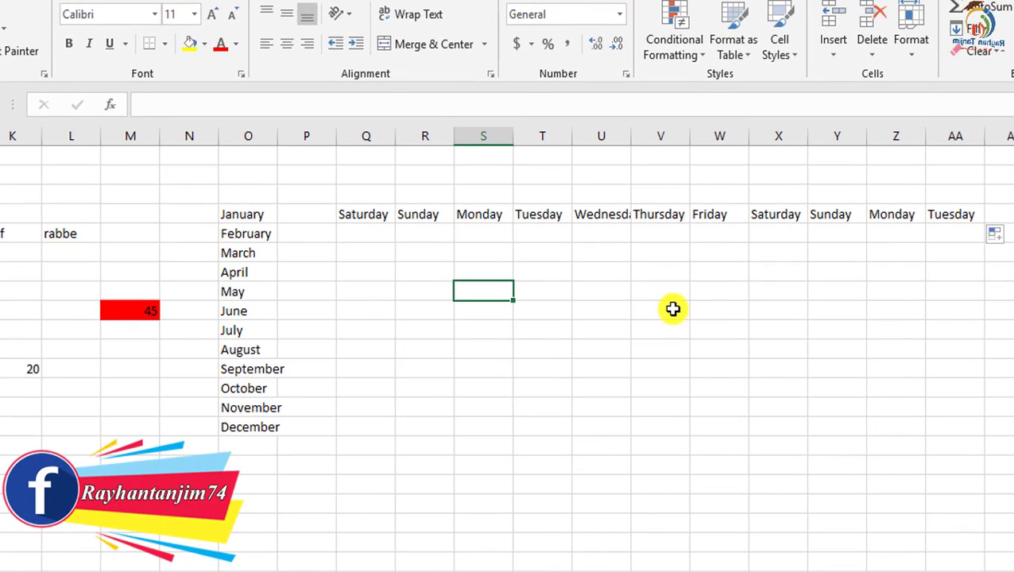
Enter =TODAY() in S8 so it shows the current date, 10-09-19
text(=tod)
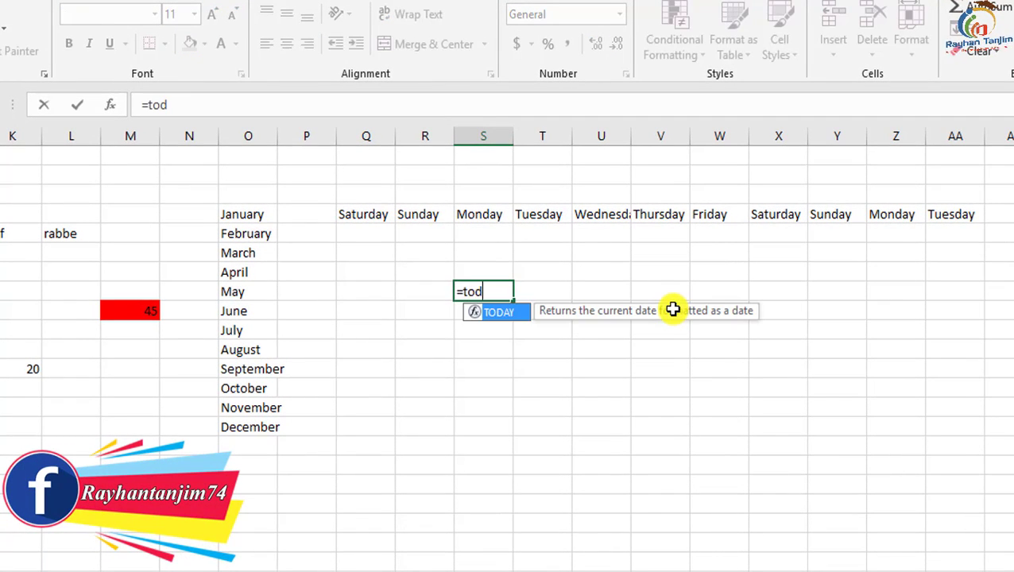
text(())
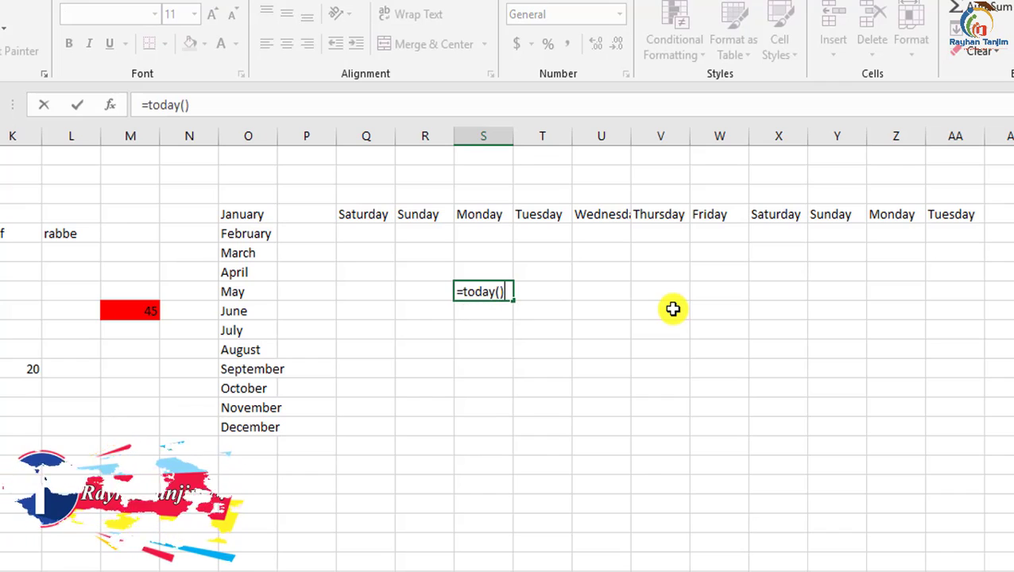
key(Return)
click(499, 291)
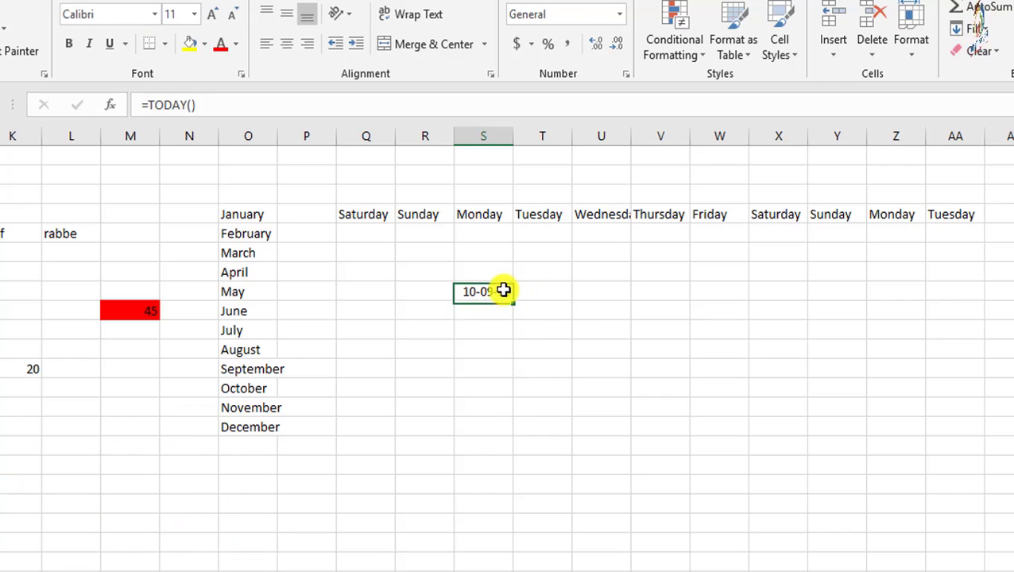